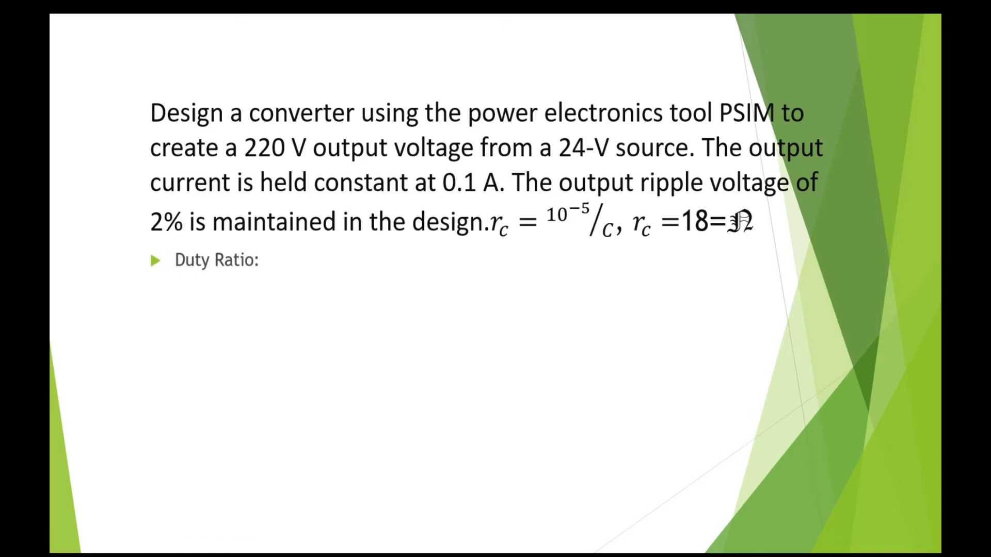
- Advance the slide animation to reveal 'Let n=9' under the Duty Ratio heading
key("Right")
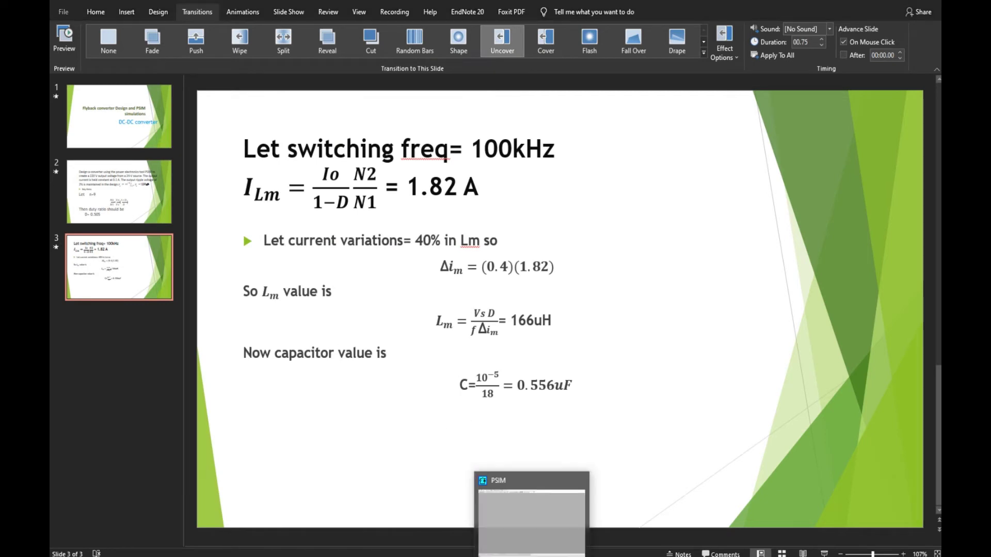
- Start a new maximized PSIM schematic zoomed in on the grid
left_click(491, 498)
left_click(56, 3)
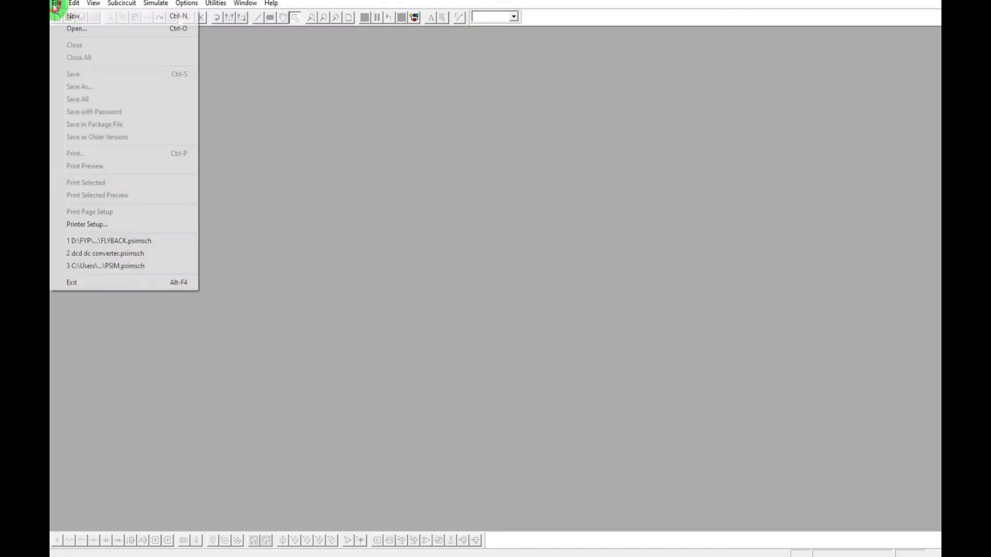
left_click(68, 18)
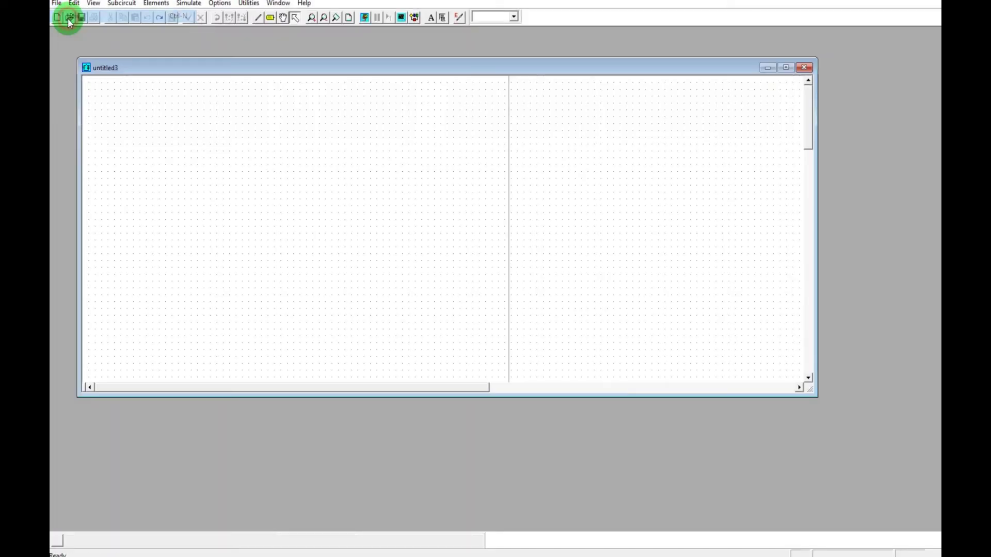
left_click(785, 67)
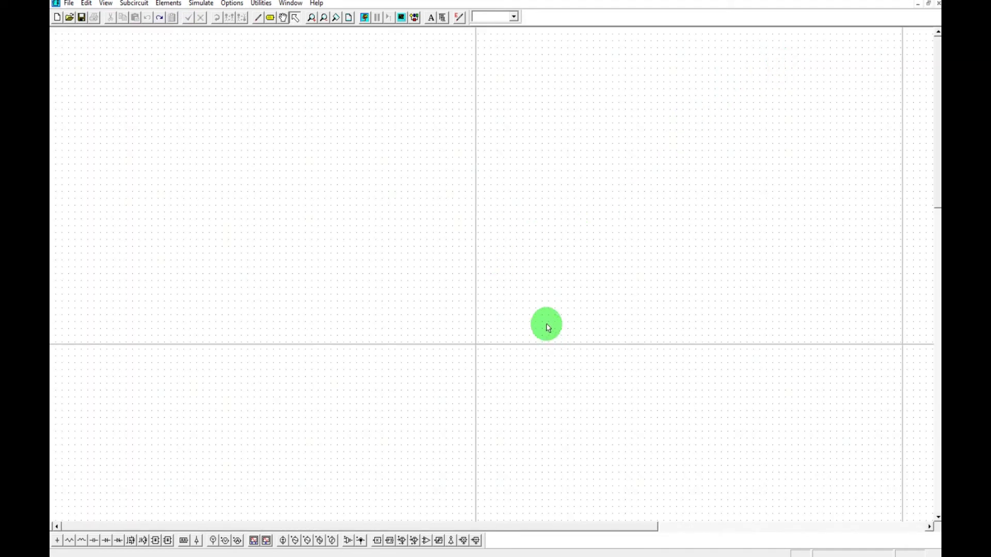
left_click(308, 18)
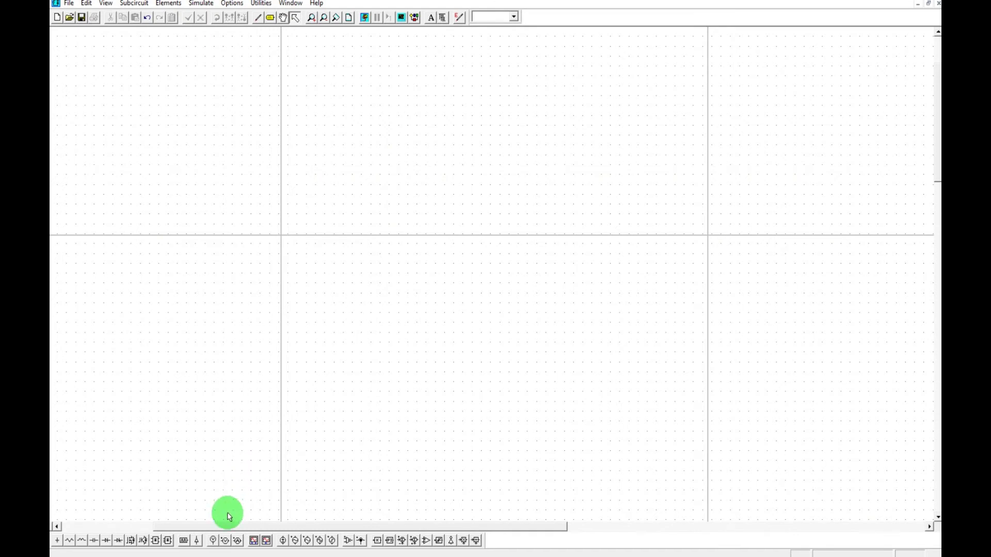
- Place a DC voltage source with a MOSFET to its right
left_click(282, 543)
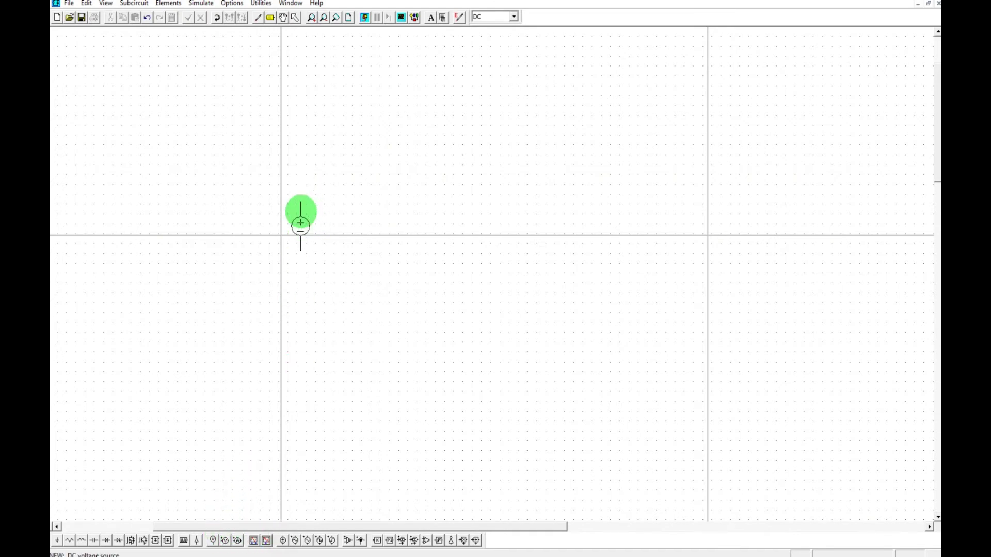
left_click(298, 189)
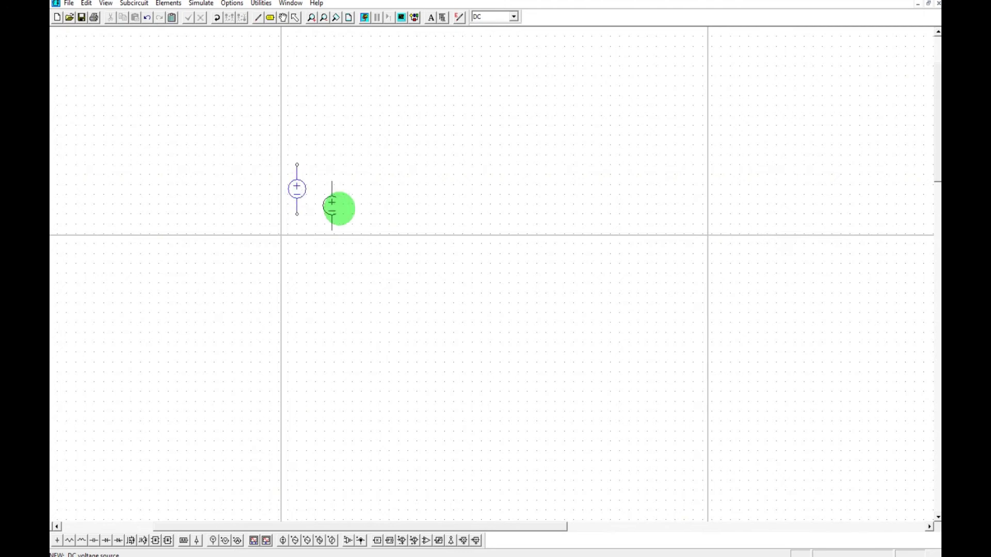
right_click(339, 207)
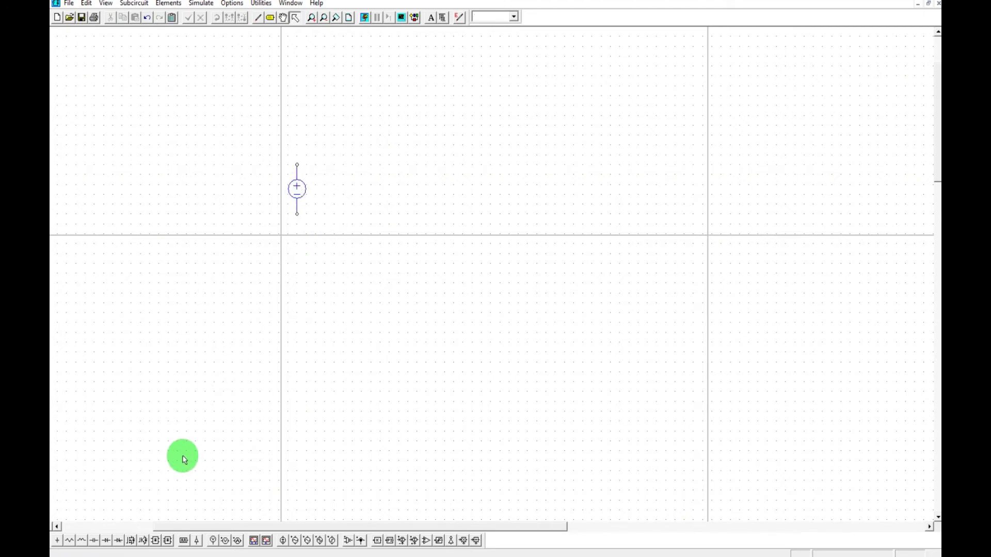
left_click(129, 539)
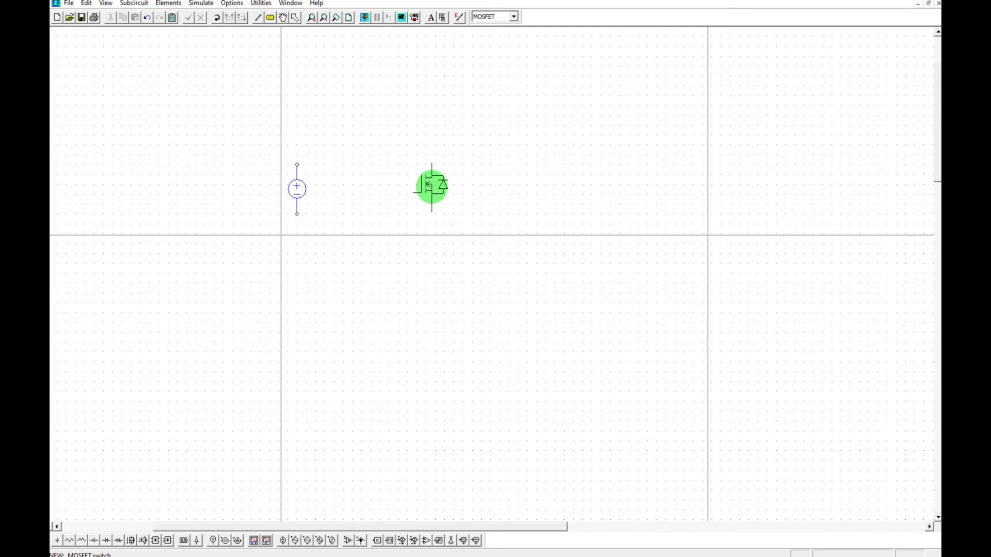
left_click(428, 187)
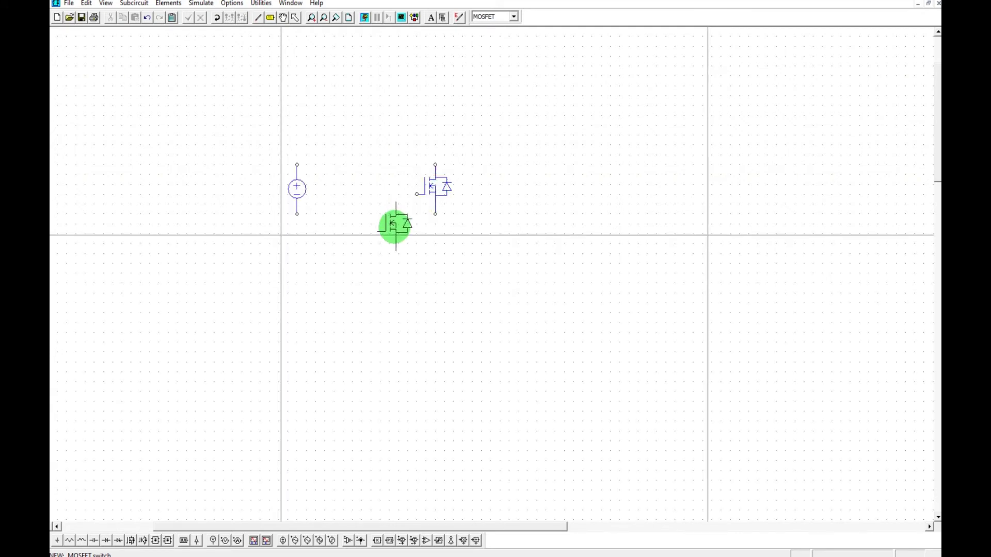
- Place a single-phase transformer above the MOSFET
left_click(168, 3)
mouse_move(217, 15)
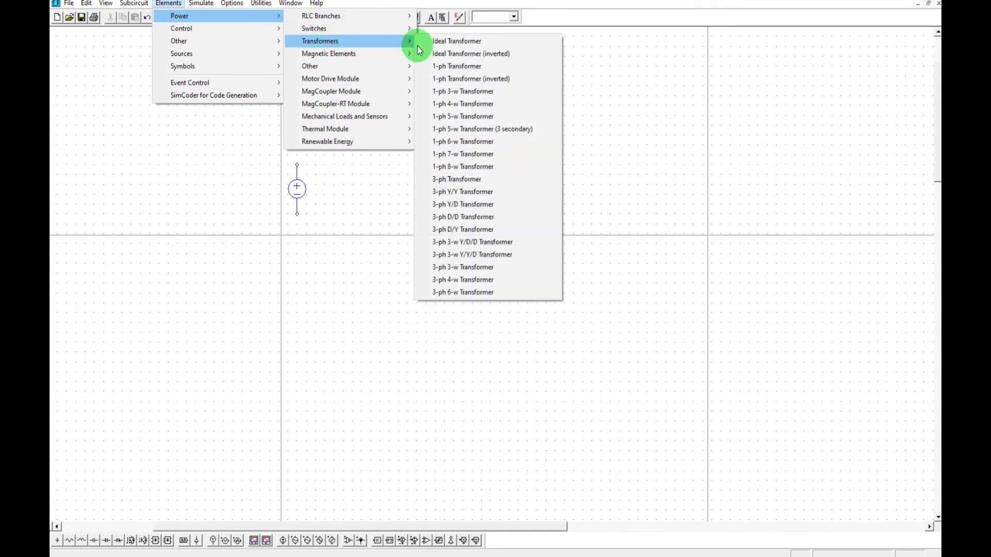
mouse_move(320, 41)
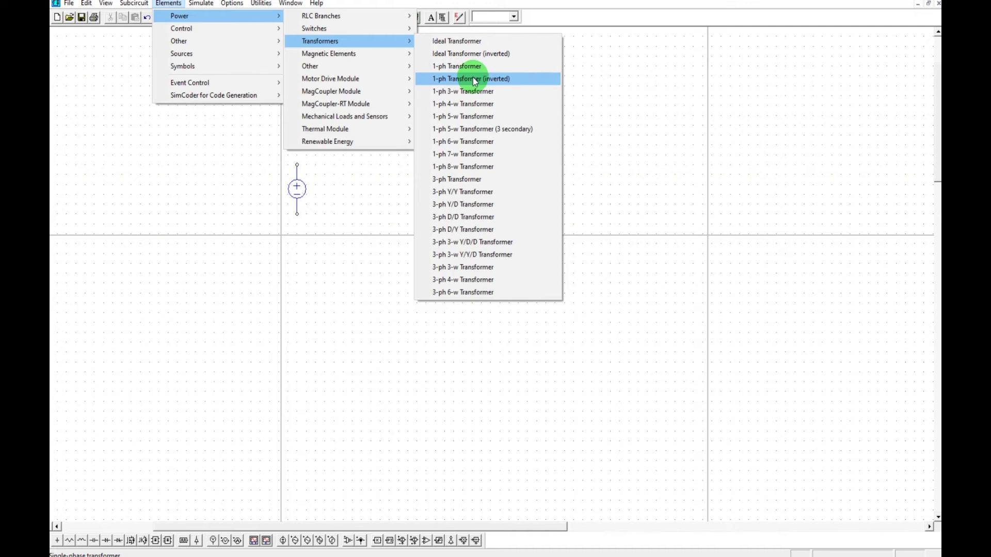
left_click(473, 77)
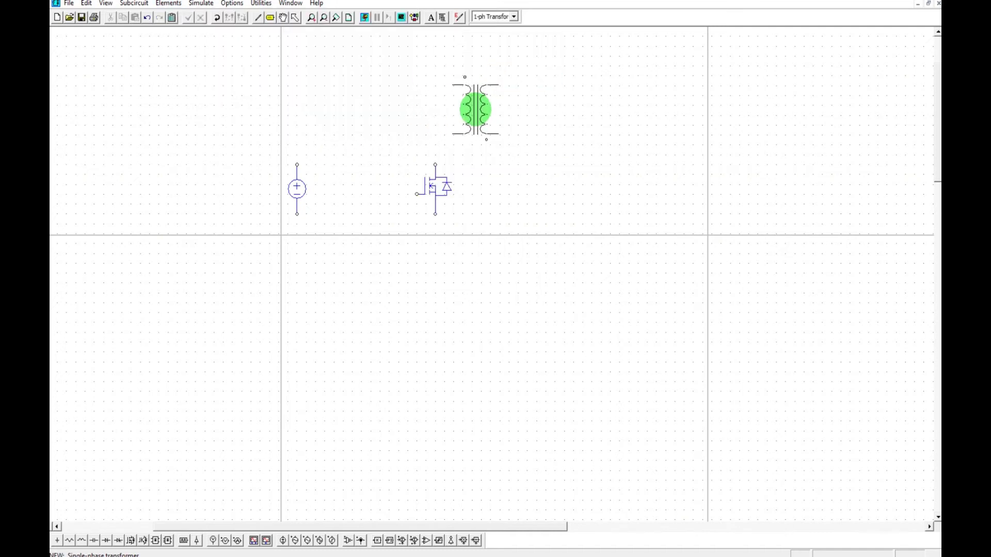
left_click(485, 119)
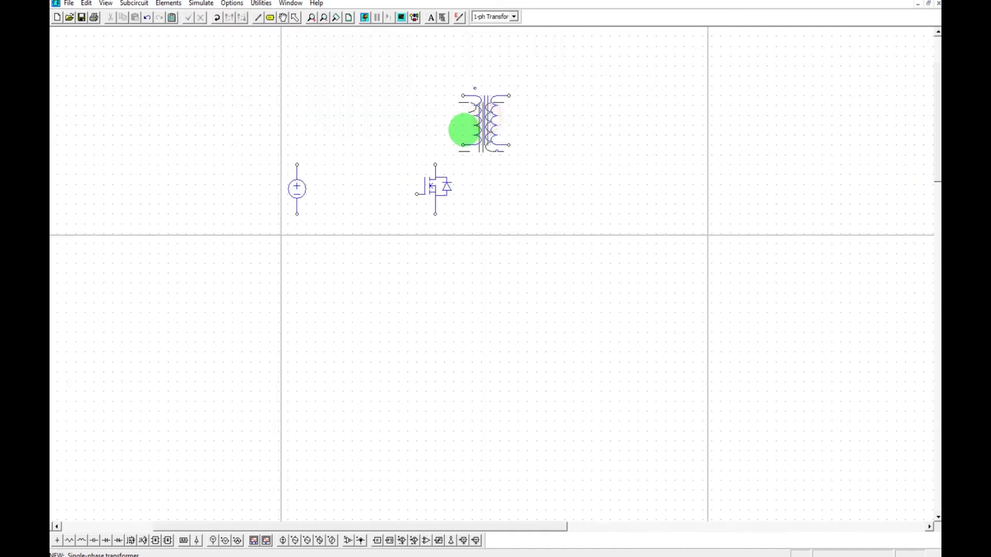
key("Escape")
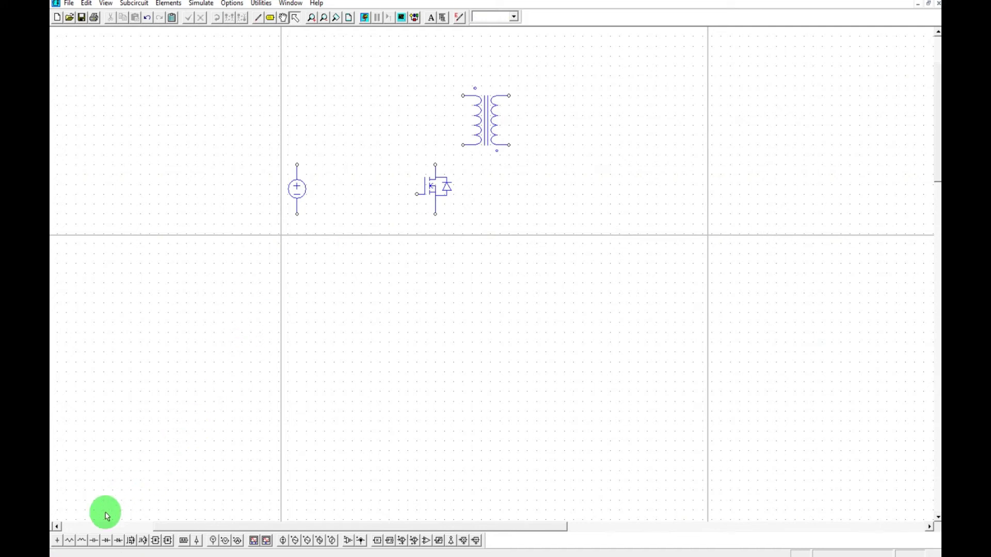
- Place a diode, capacitor and resistor in a row right of the transformer
left_click(112, 541)
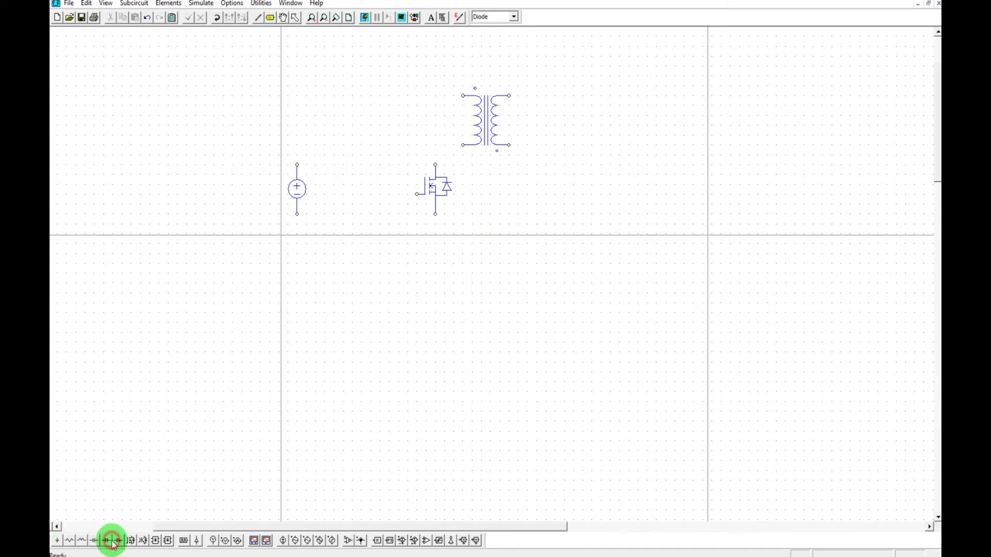
left_click(571, 96)
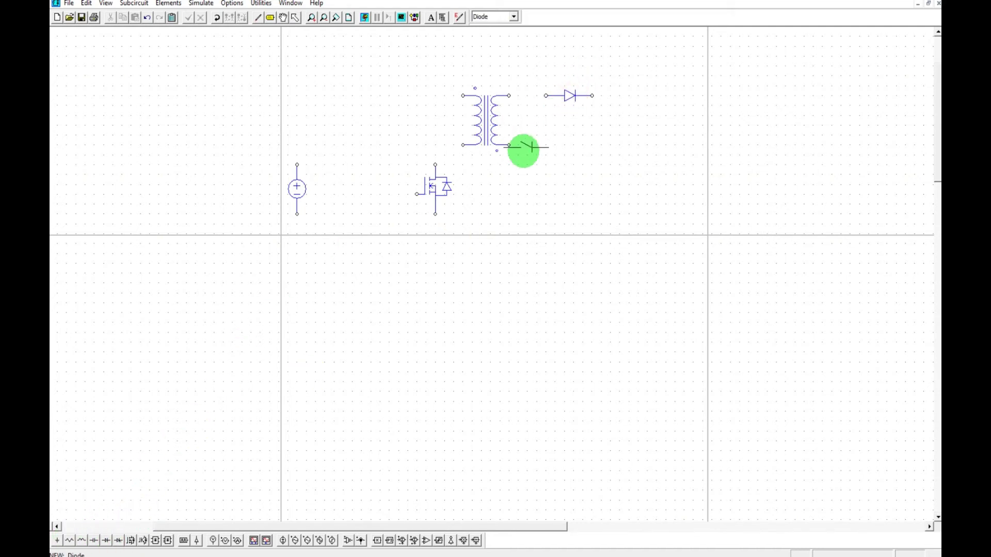
left_click(97, 541)
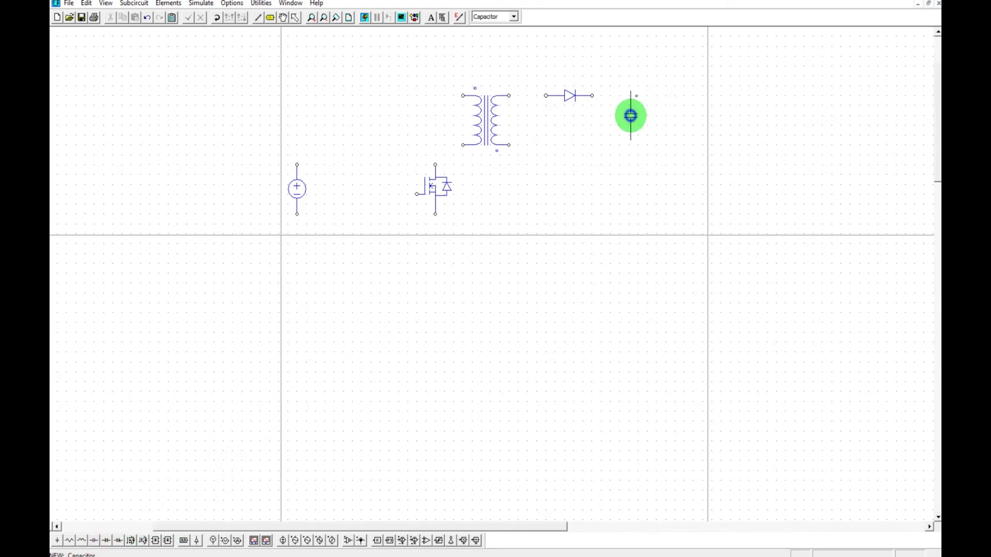
left_click(623, 126)
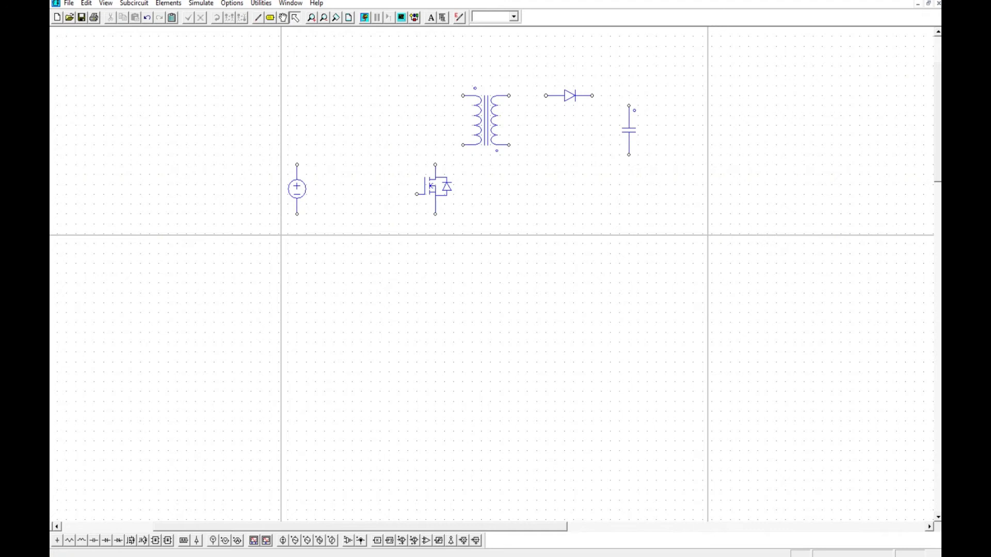
left_click(69, 541)
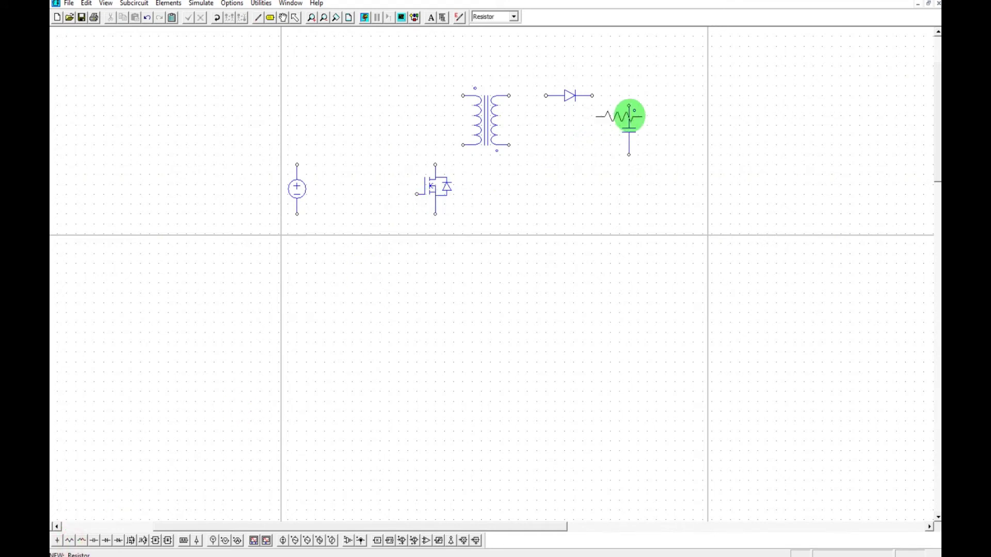
left_click(685, 131)
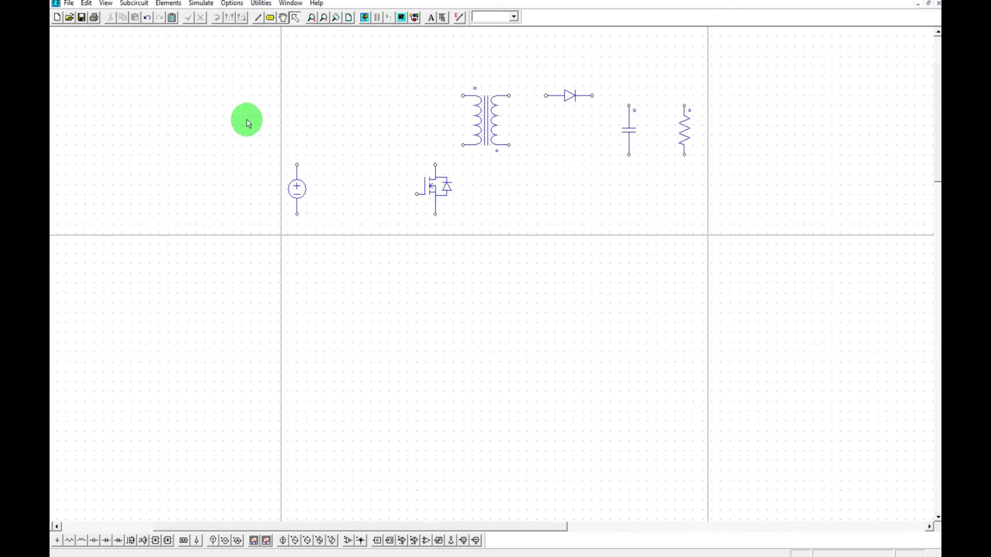
- Wire the source, transformer, MOSFET, diode, capacitor and resistor into the flyback circuit
left_click(258, 17)
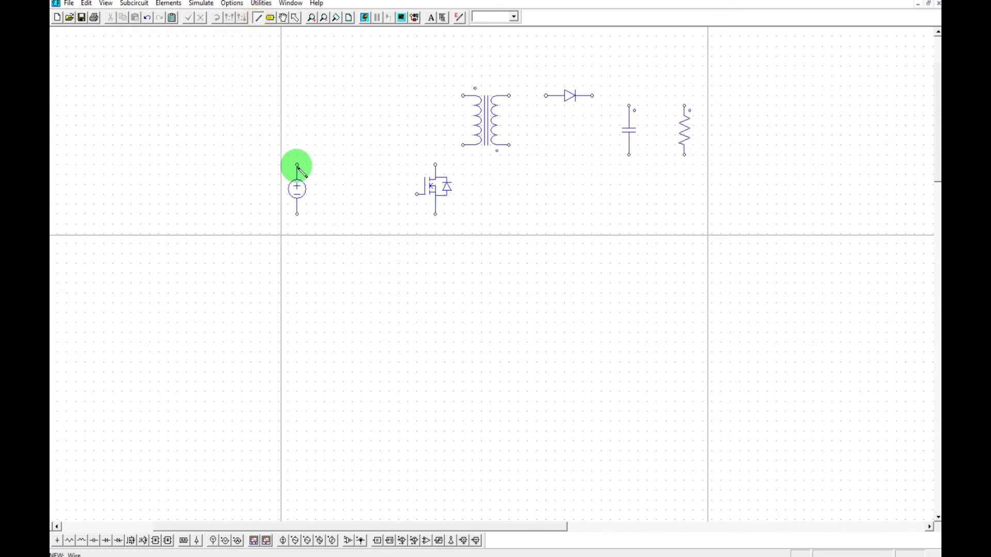
left_click_drag(296, 164, 296, 138)
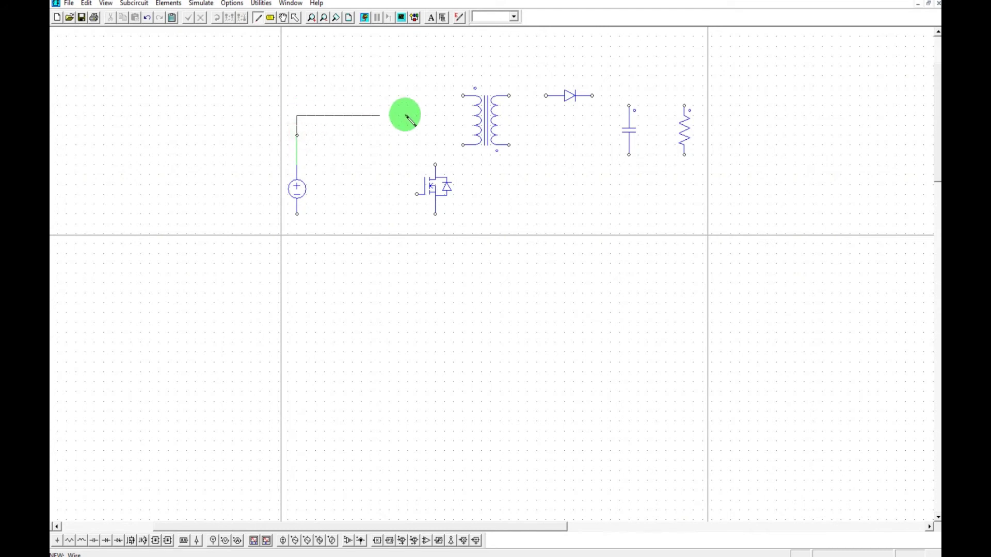
left_click_drag(296, 138, 462, 95)
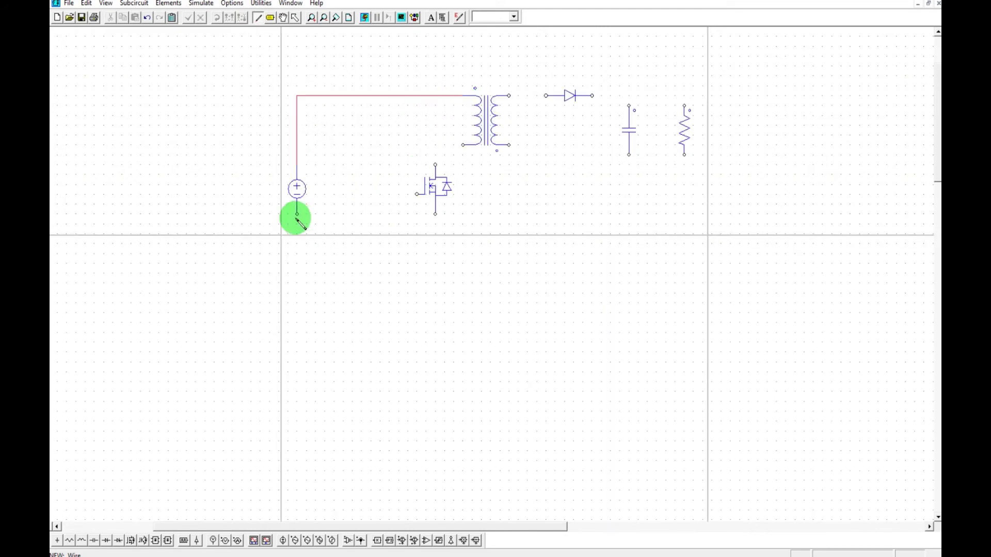
mouse_move(297, 214)
left_mouse_down()
mouse_move(437, 223)
mouse_move(435, 213)
left_mouse_up()
left_click_drag(435, 164, 462, 146)
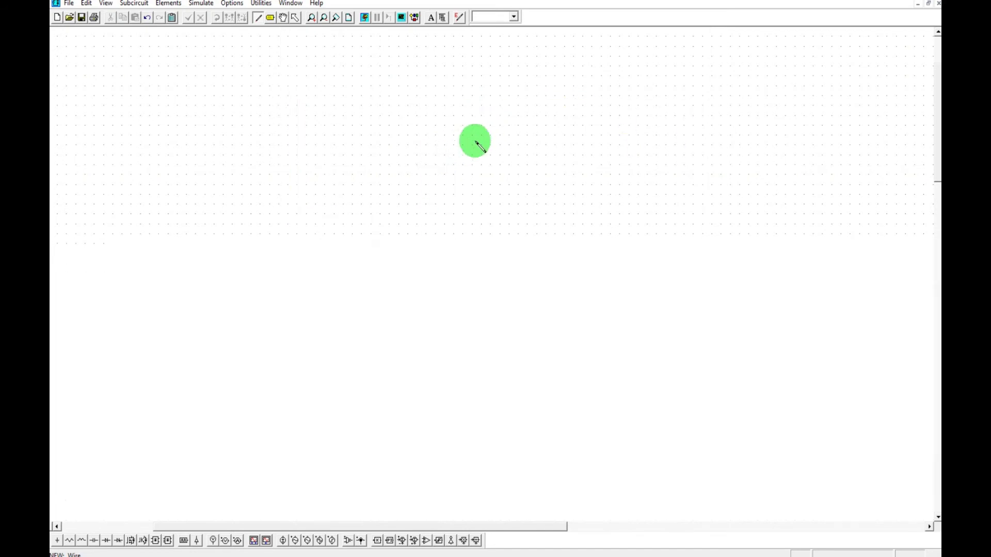
mouse_move(509, 96)
left_mouse_down()
mouse_move(685, 106)
mouse_move(629, 97)
left_mouse_up()
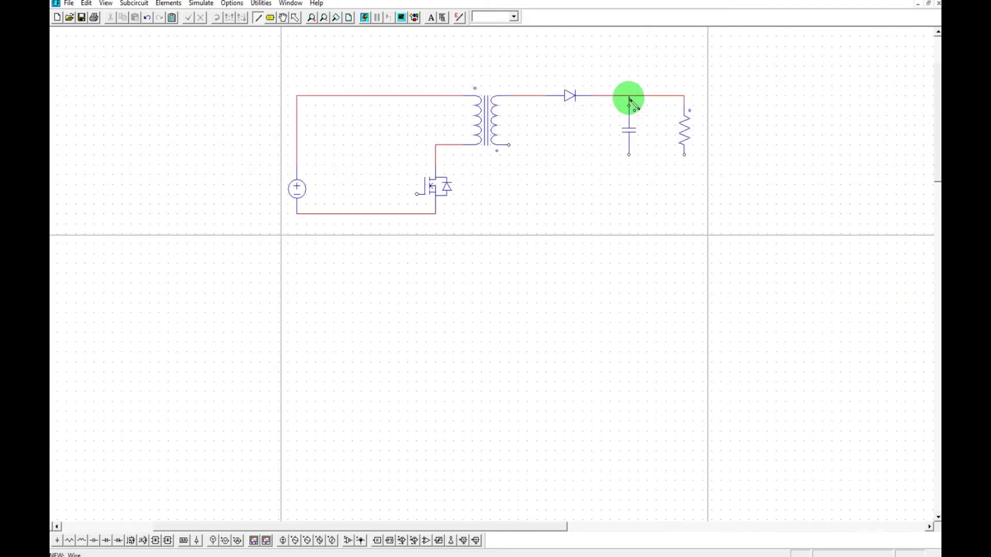
mouse_move(684, 155)
left_mouse_down()
mouse_move(636, 165)
mouse_move(509, 145)
left_mouse_up()
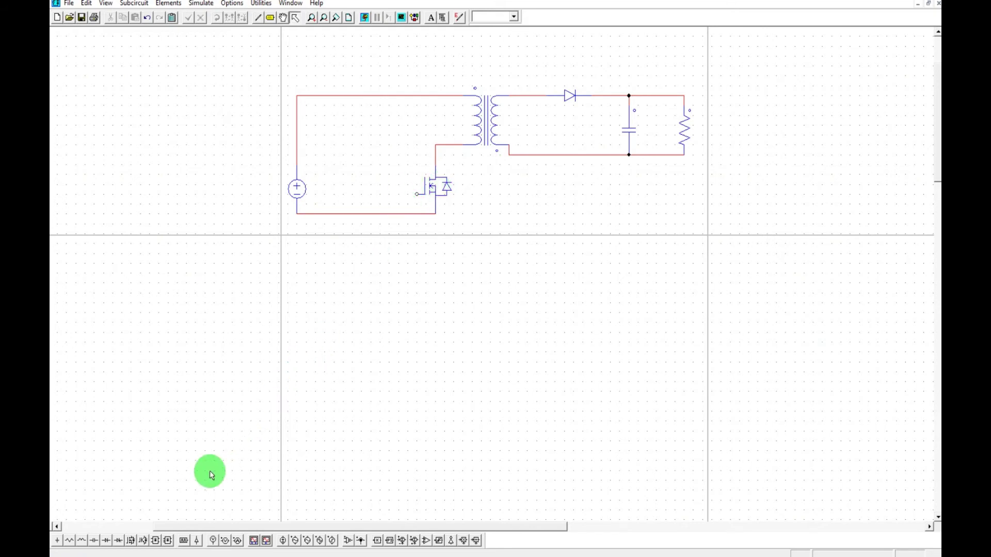
- Place a gating block left of the MOSFET and wire it to the gate
left_click(184, 540)
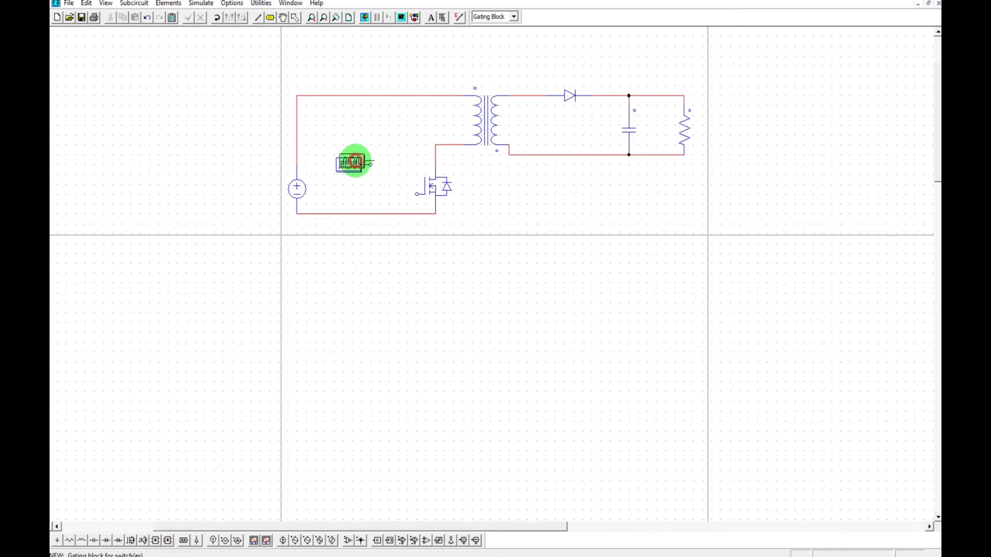
left_click(357, 172)
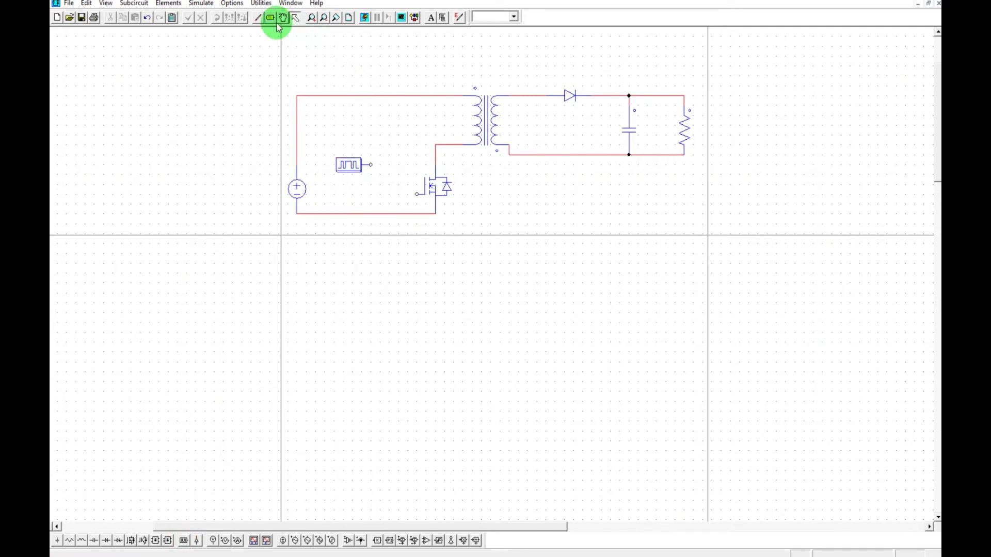
left_click(258, 17)
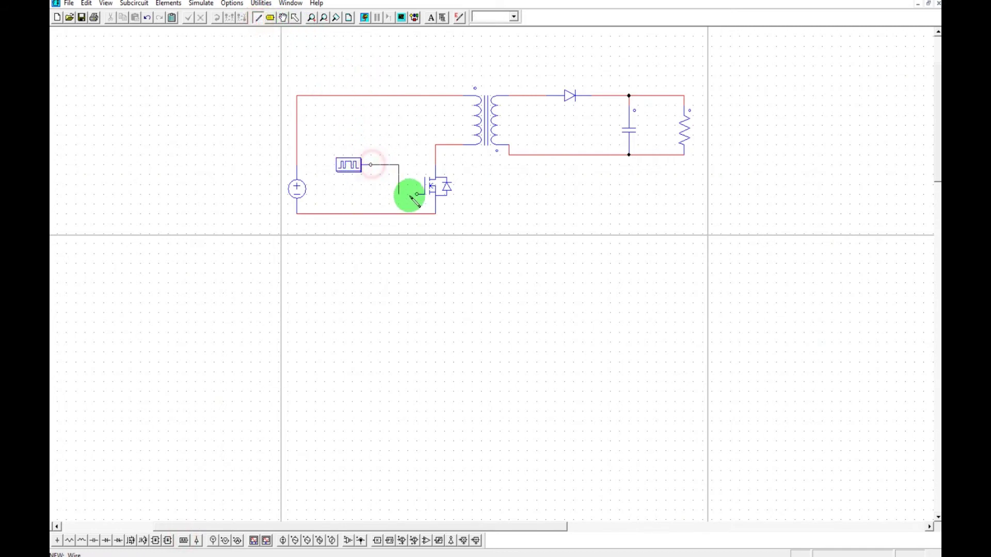
left_click_drag(371, 165, 416, 194)
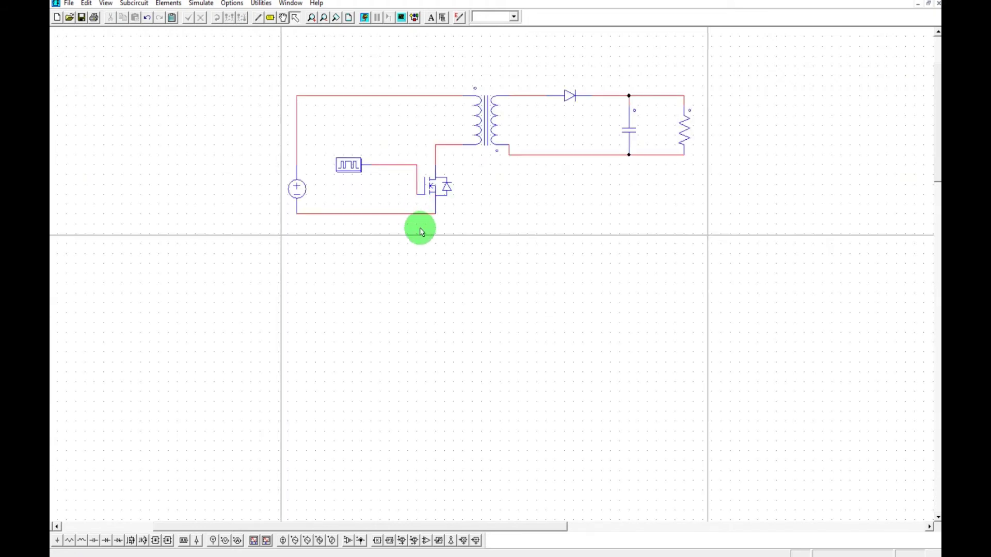
- Set the DC source amplitude to 24 and display it
double_click(298, 190)
type("100")
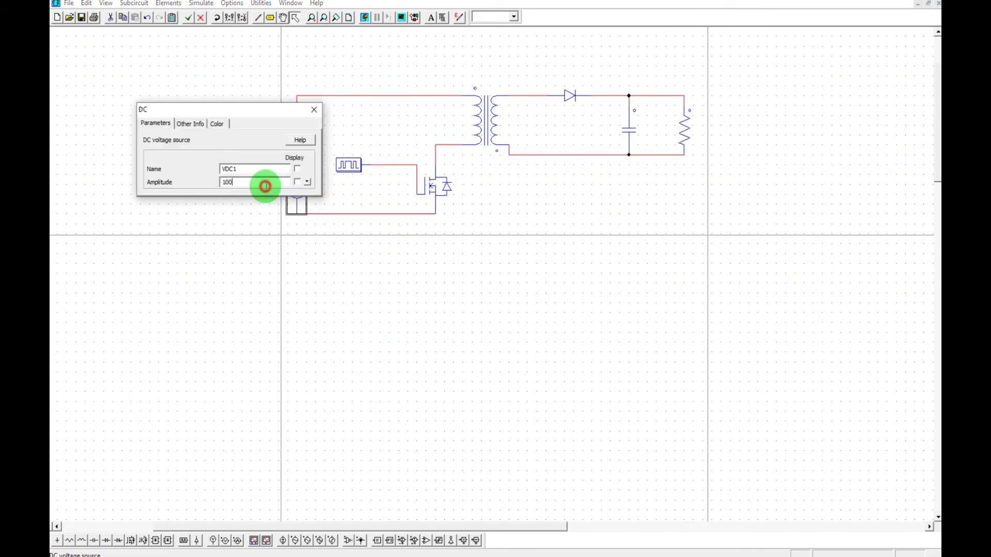
double_click(268, 185)
type("2")
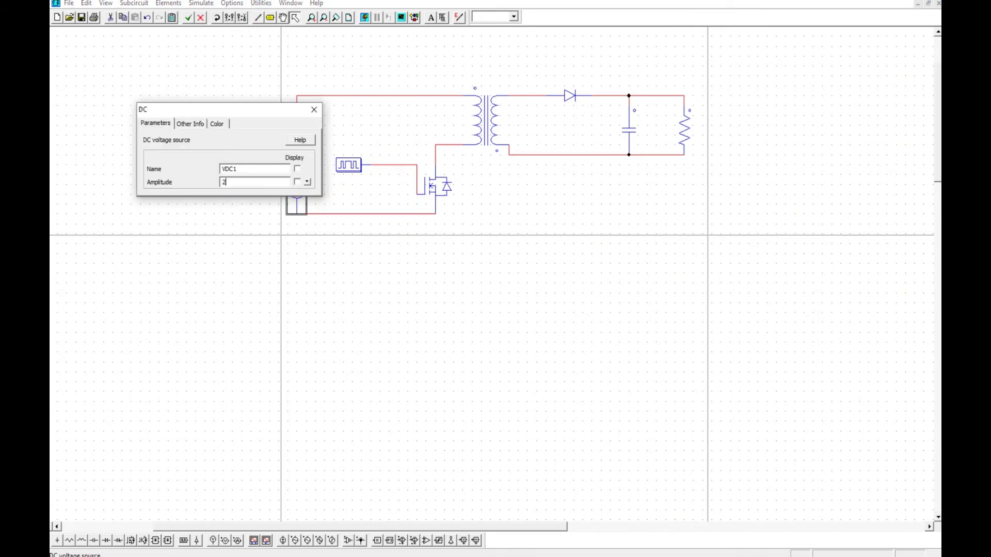
type("4")
left_click(297, 182)
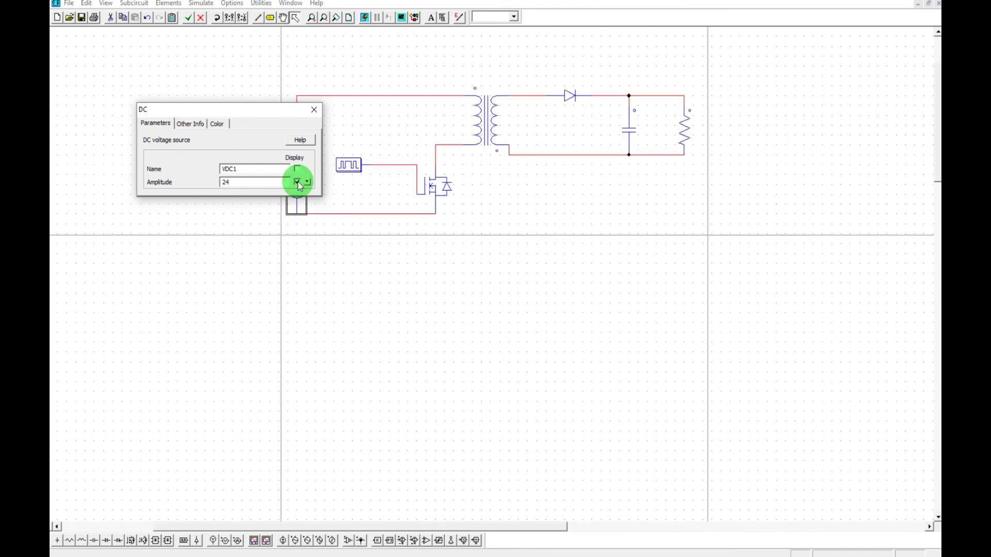
left_click(315, 111)
- Set the transformer's Rp and Rs to 0.01m and its primary leakage to 1u
double_click(485, 125)
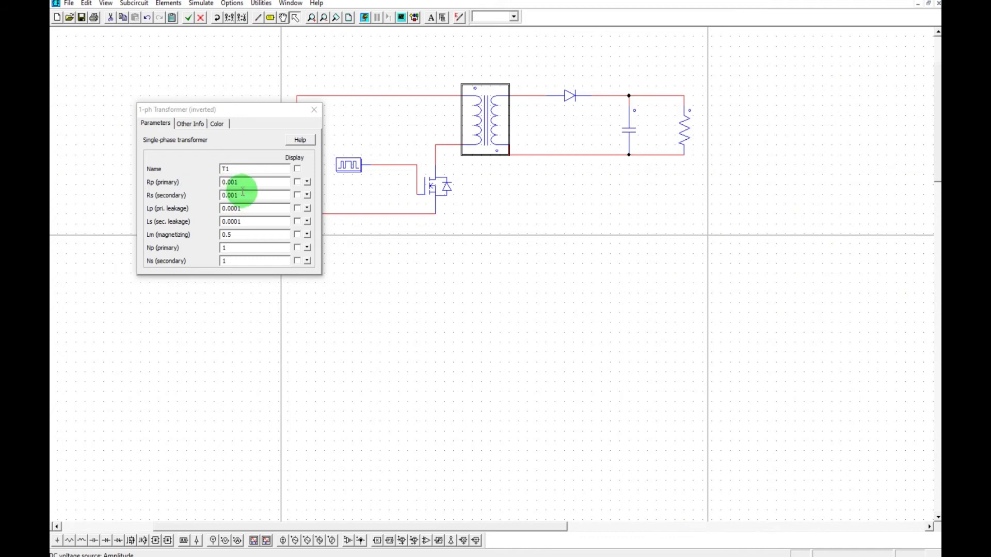
double_click(231, 183)
left_click(235, 183)
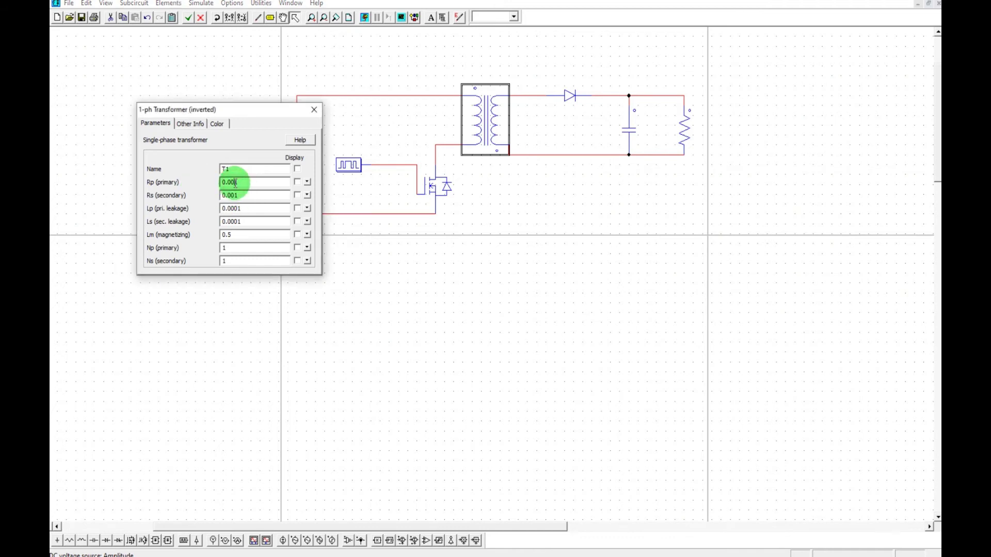
type("0.01")
left_click(263, 181)
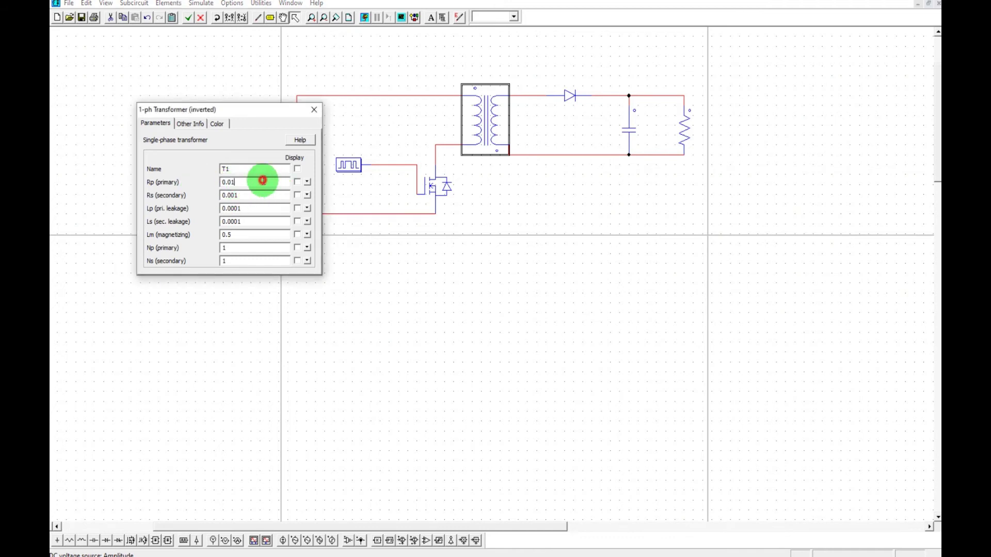
type("m")
left_click_drag(250, 197, 233, 196)
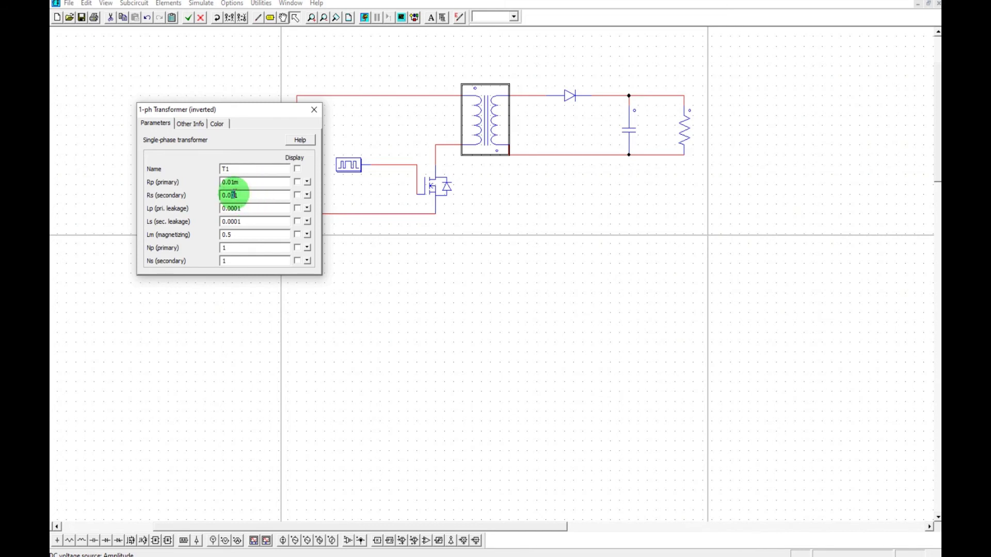
type("0.01m")
left_click(240, 208)
type("1")
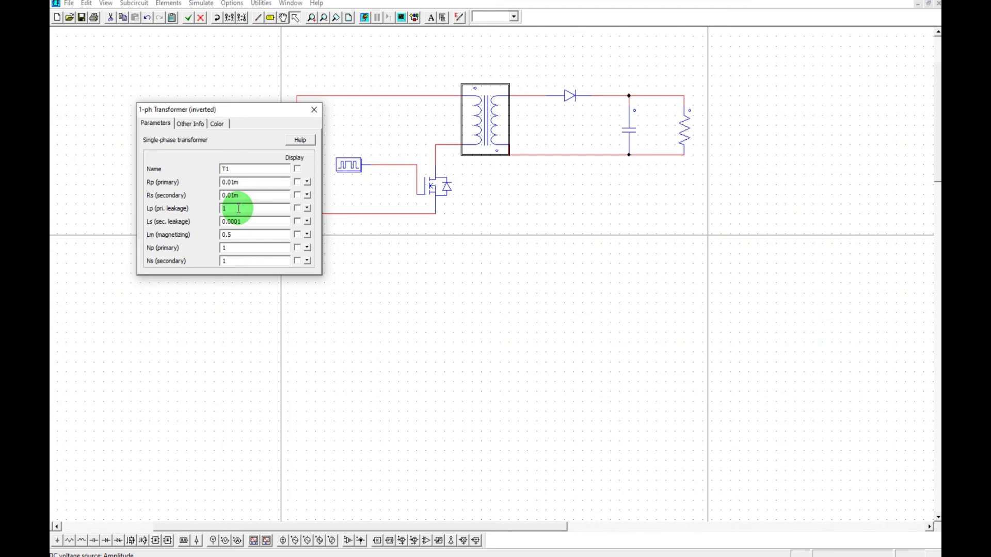
type("u")
- Set Ls 1u, Lm 166u, Np 1 and Ns 9, displaying Lm and turns
left_click_drag(244, 222, 224, 222)
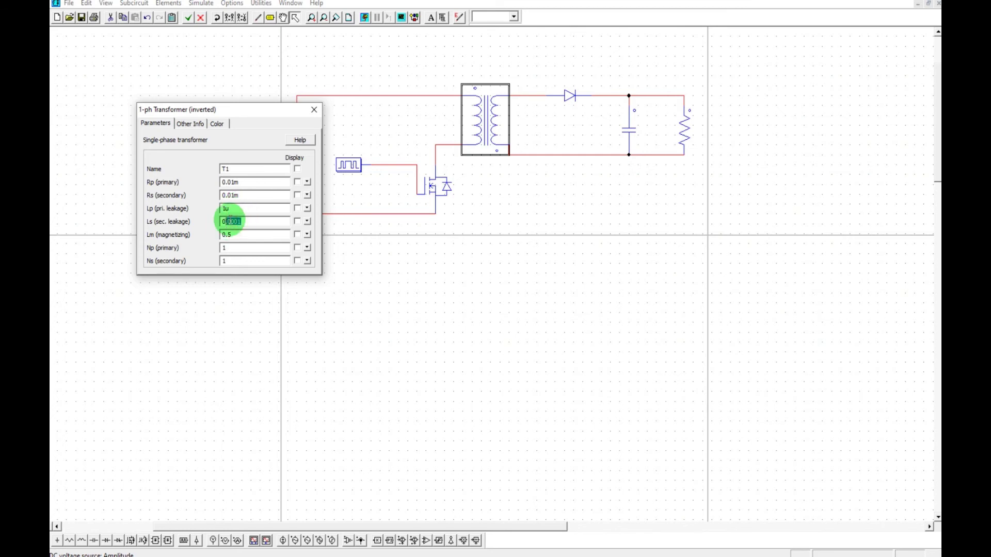
type("1")
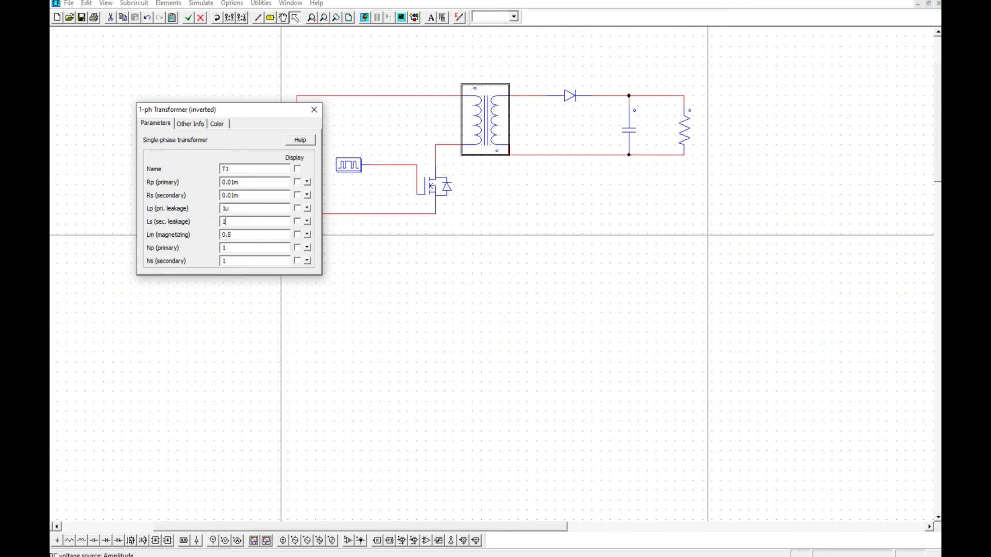
type("u")
left_click_drag(240, 236, 213, 237)
type("166u")
left_click_drag(228, 248, 223, 248)
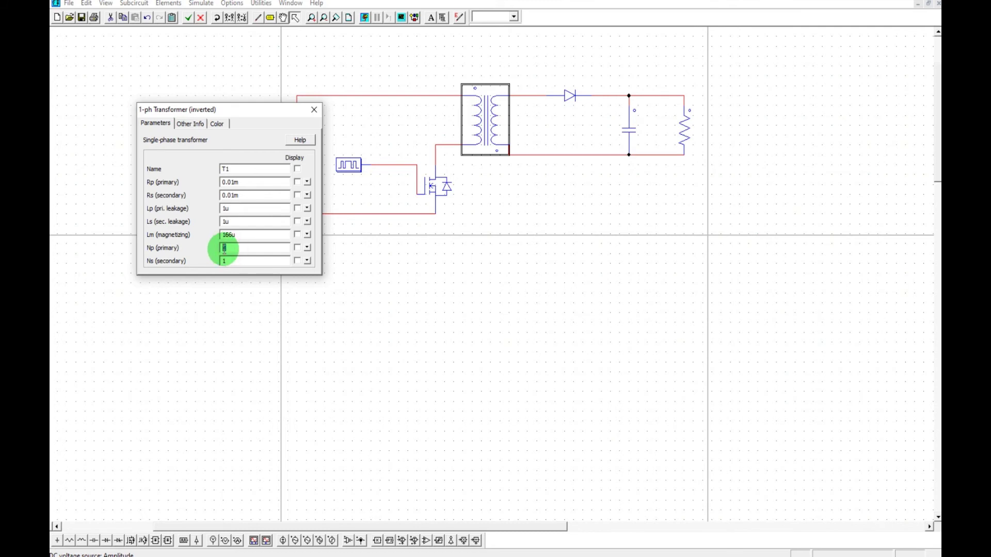
left_click_drag(225, 260, 222, 261)
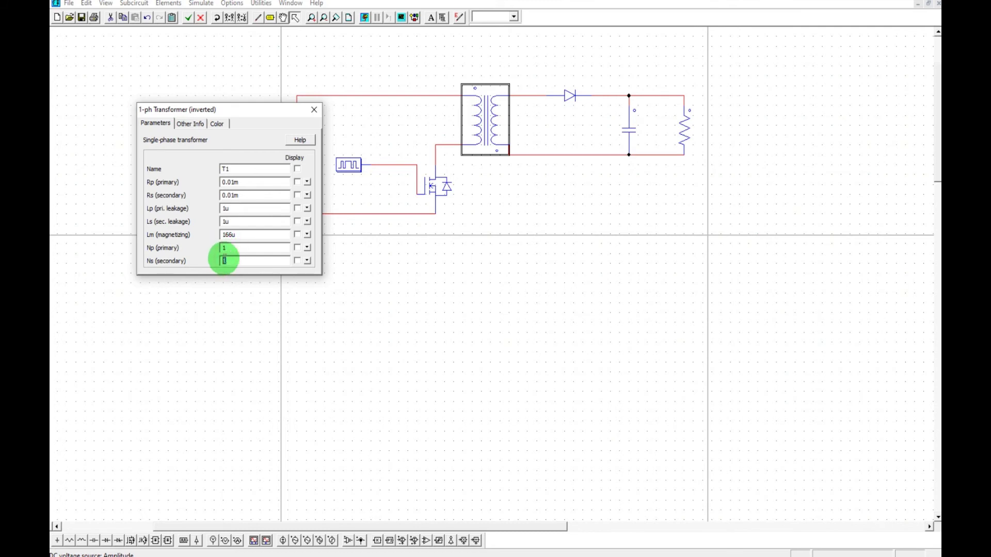
type("9")
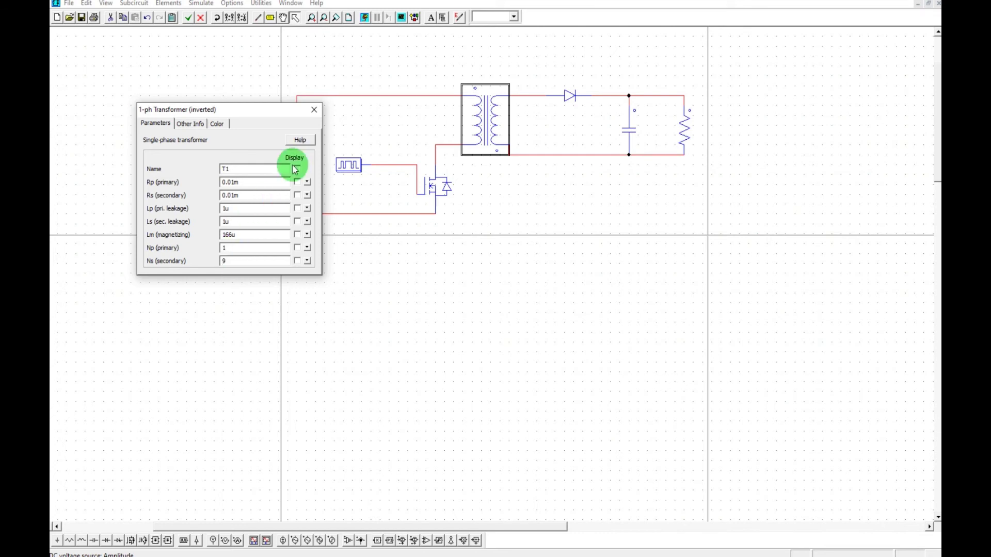
left_click(298, 235)
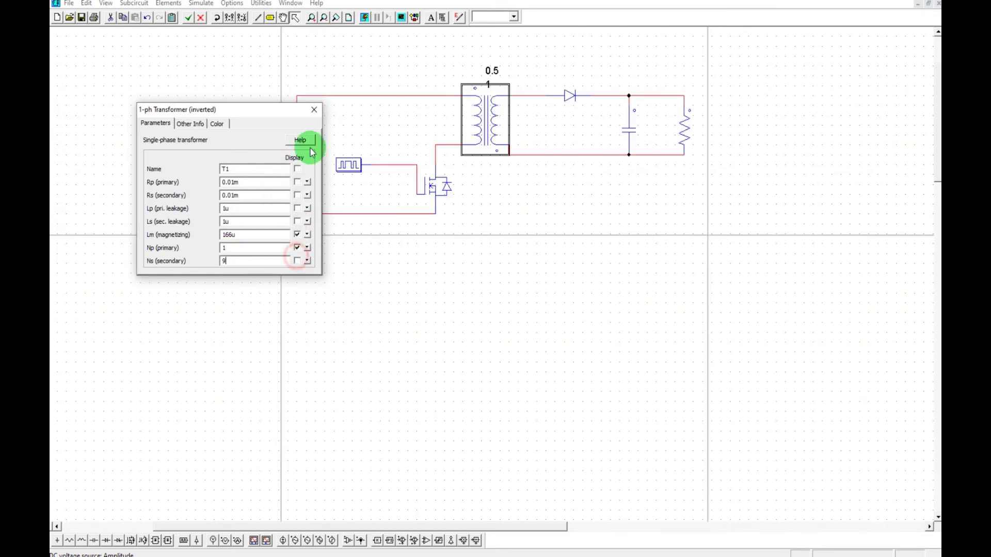
left_click(296, 260)
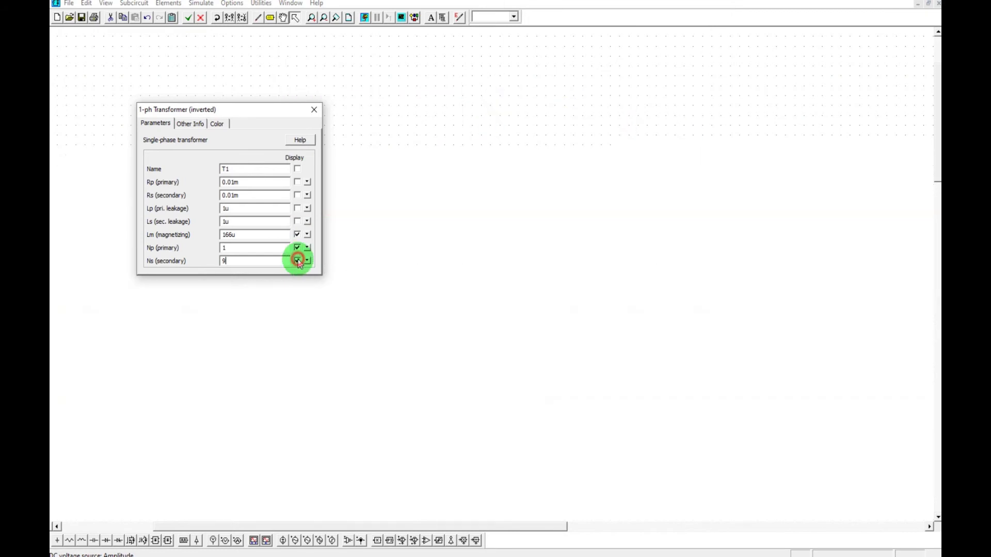
left_click(313, 109)
left_click(531, 194)
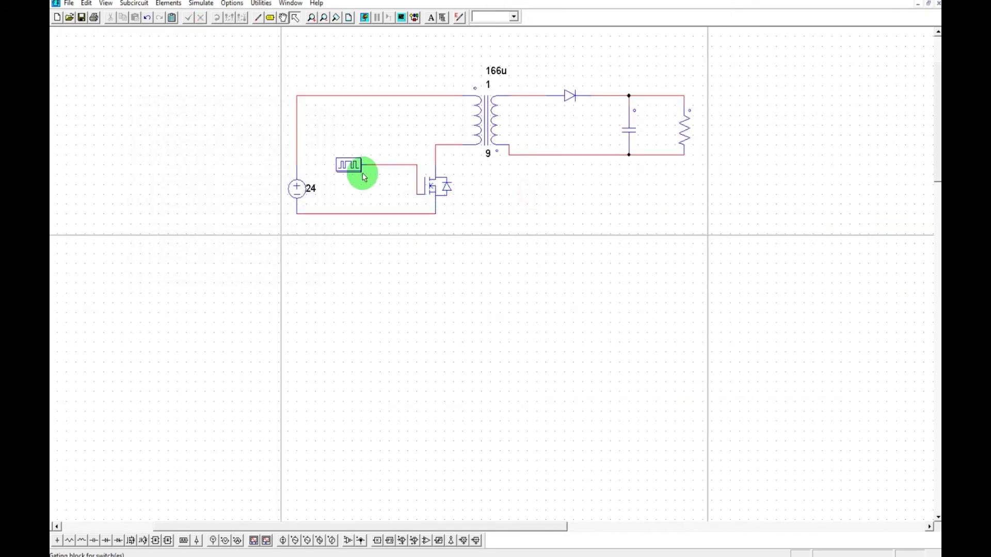
- Correct the gating block's switching points to '0 182' and display them with the 100k frequency
double_click(348, 165)
left_click(260, 181)
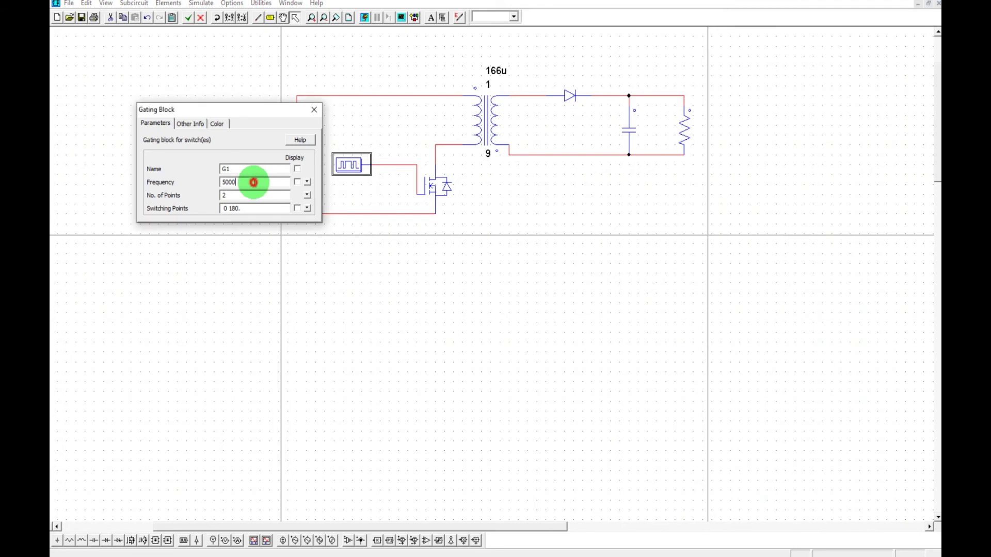
double_click(260, 181)
type("10")
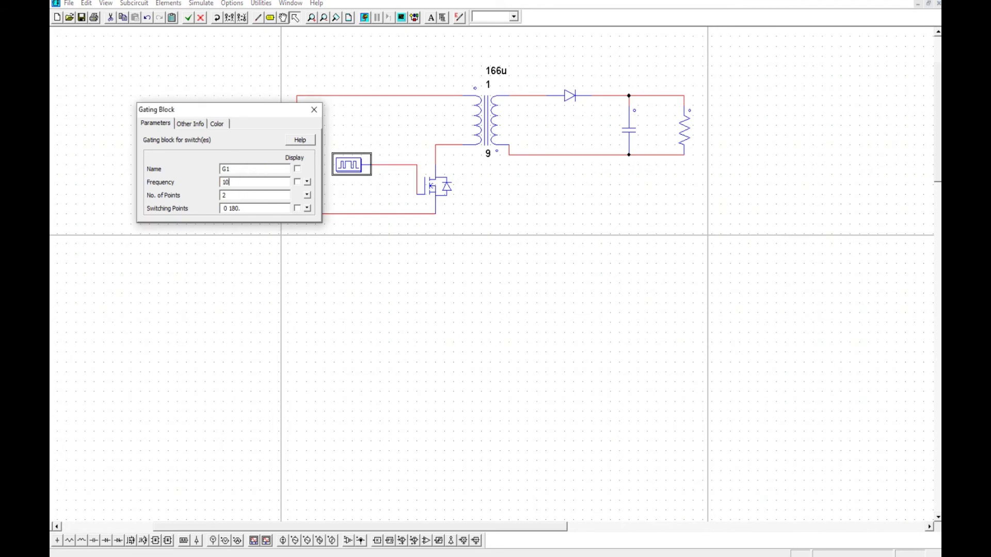
type("0k")
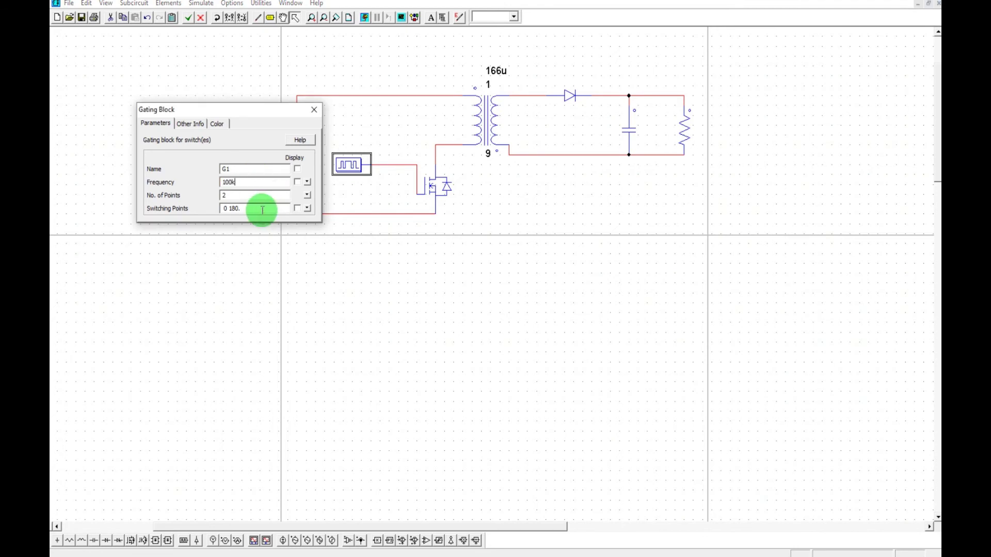
left_click(261, 210)
type("2")
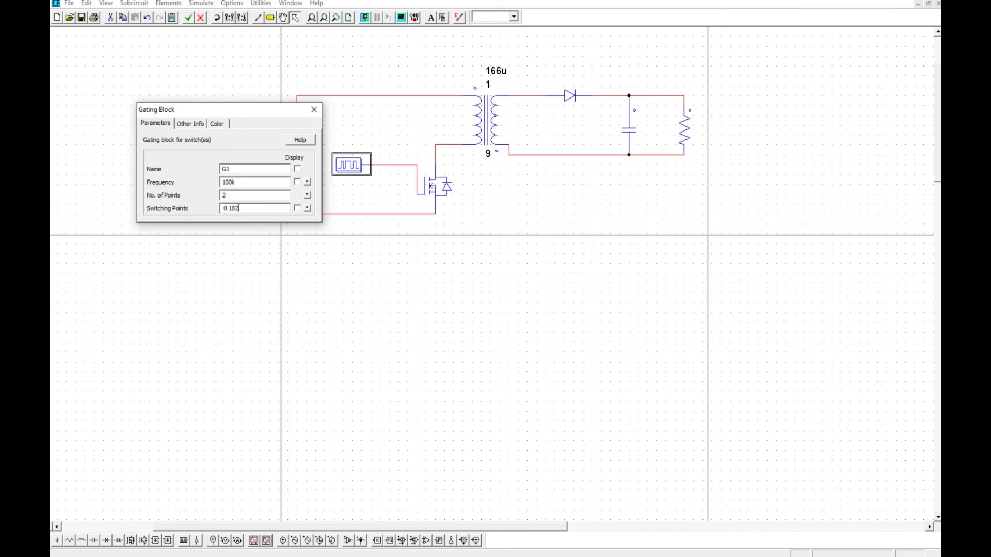
left_click(237, 207)
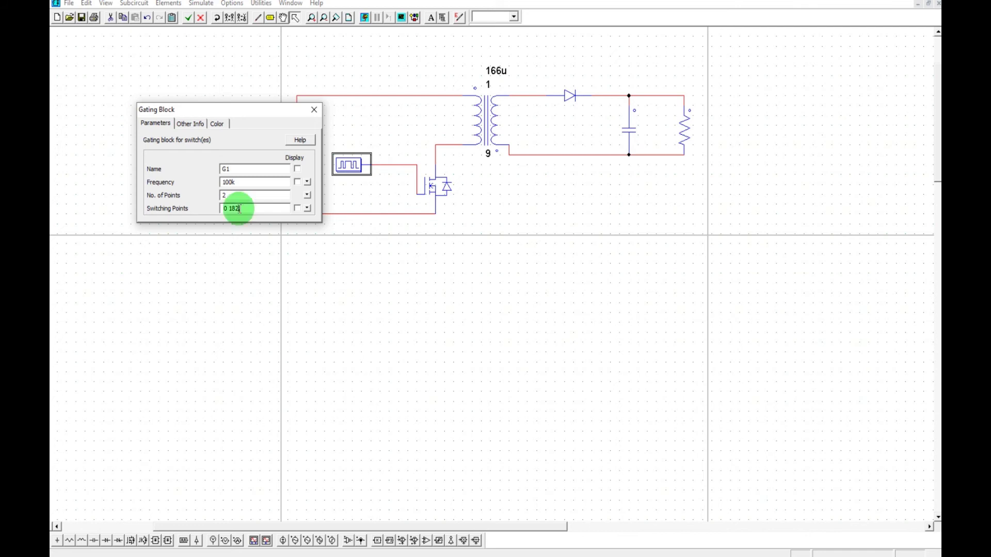
key("BackSpace")
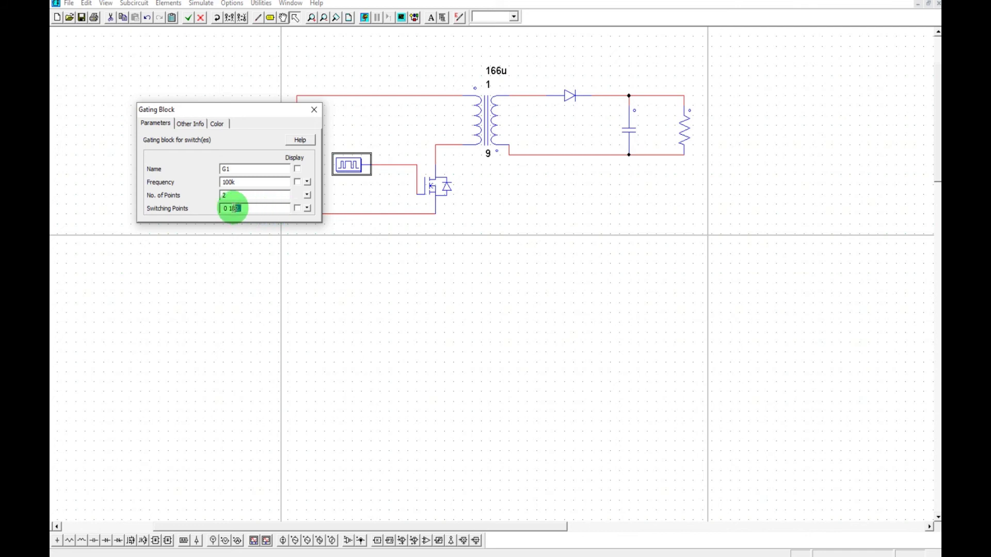
left_click_drag(222, 207, 301, 213)
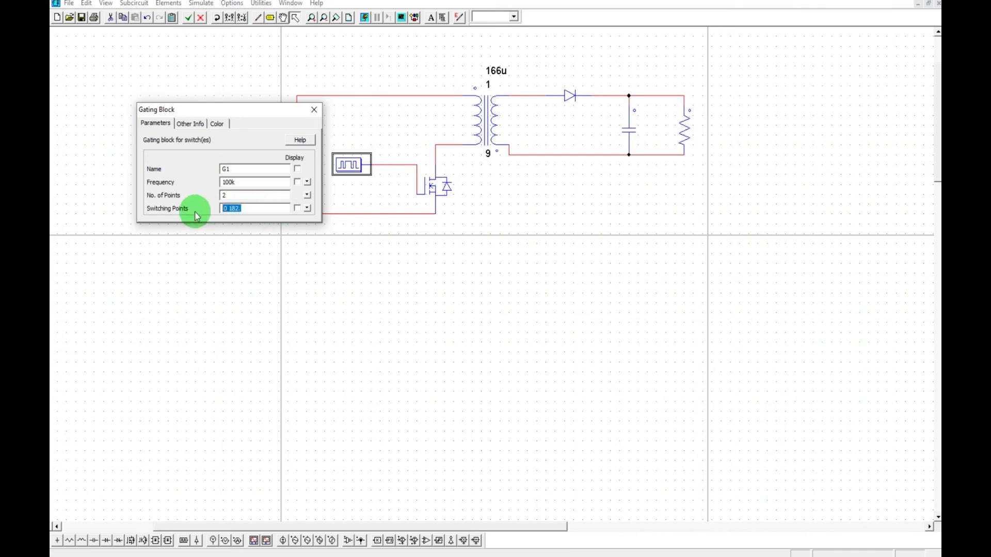
left_click(299, 209)
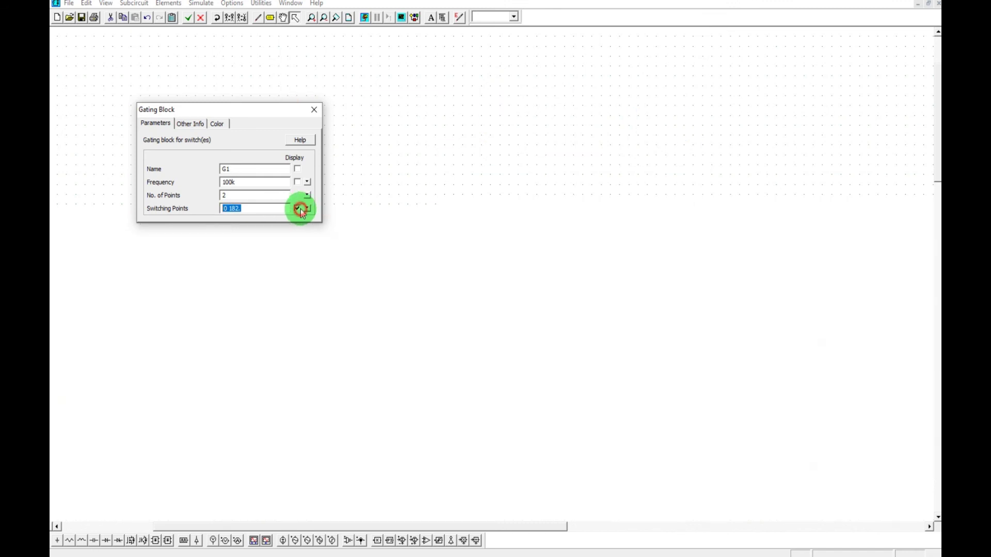
left_click(314, 110)
left_click(373, 194)
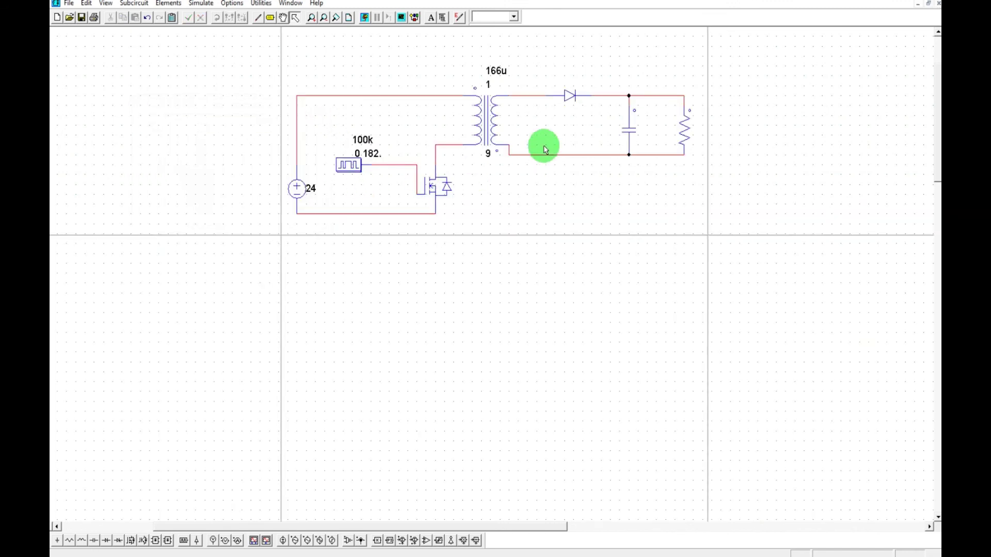
- Set the output capacitor's capacitance to 0.556u
double_click(629, 128)
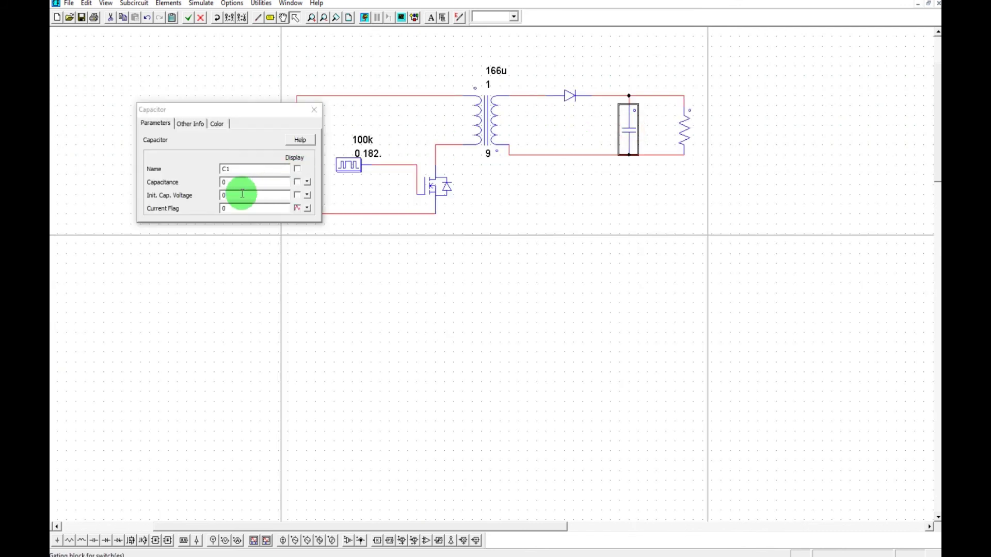
double_click(237, 183)
type("0")
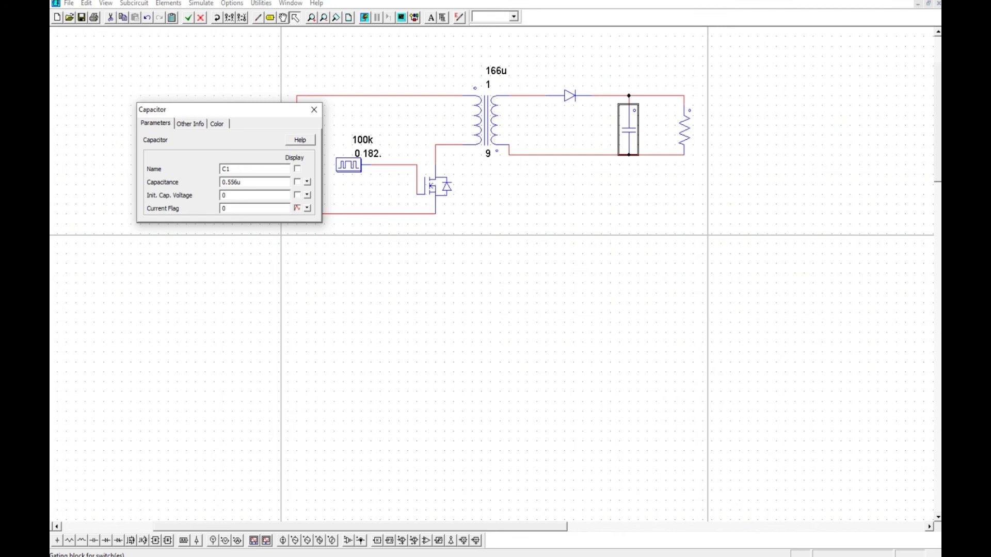
left_click(313, 109)
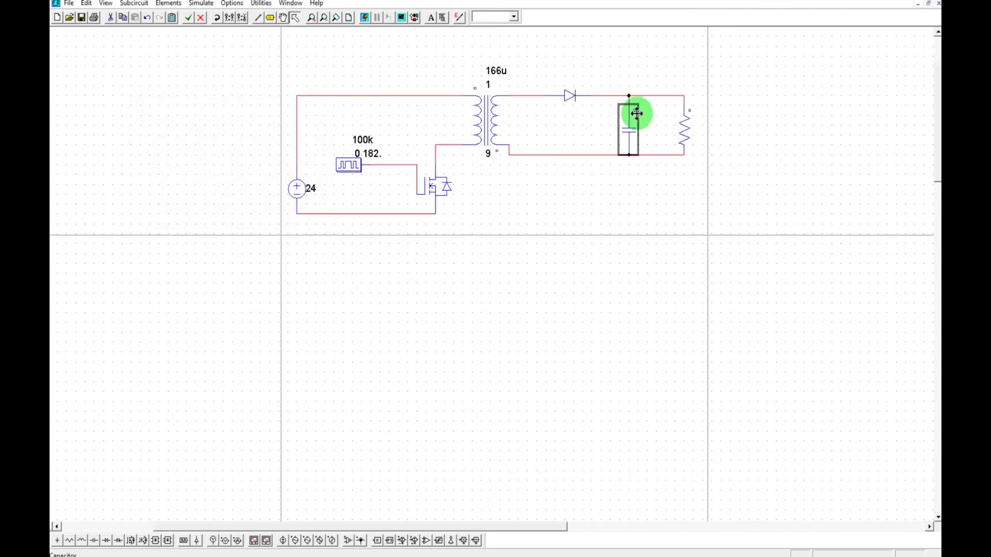
- Set the load resistor's resistance to 2.2k
left_click(681, 128)
double_click(681, 130)
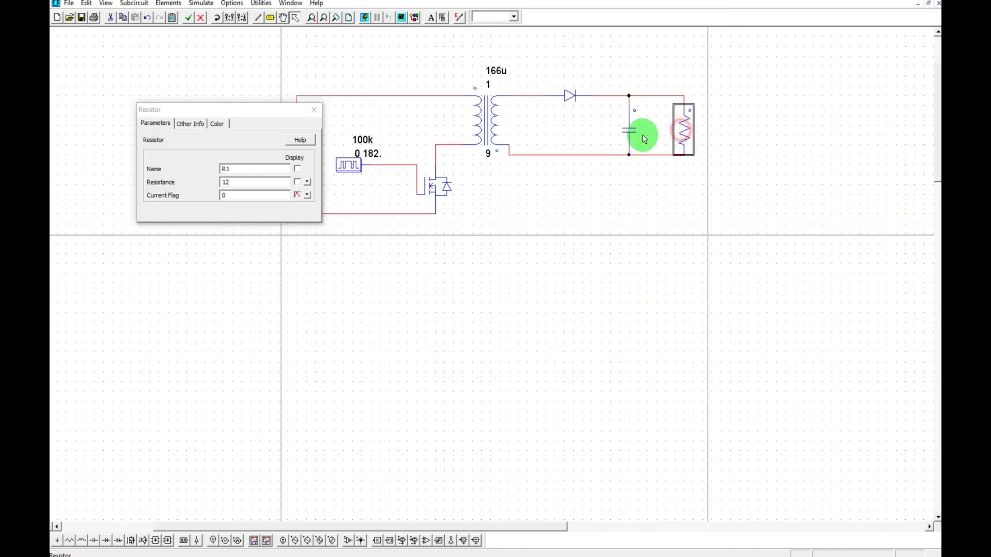
double_click(226, 182)
type(".2k")
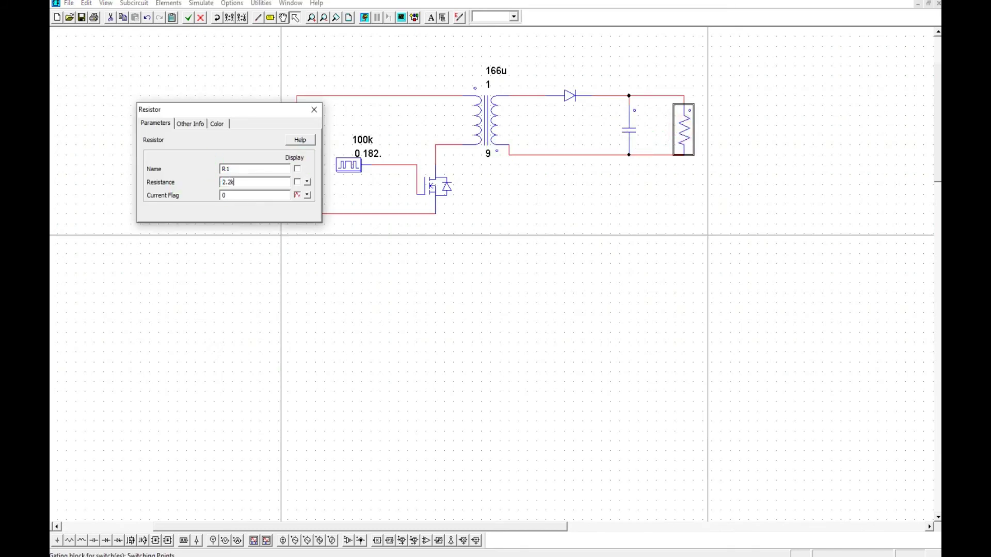
left_click(314, 109)
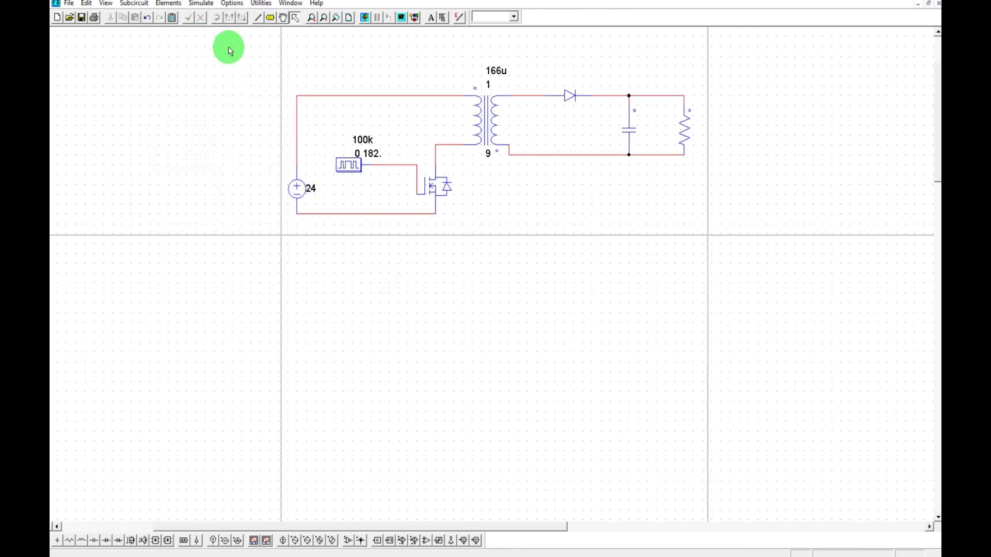
- Place a Simulation Control element on the schematic
left_click(201, 4)
left_click(213, 16)
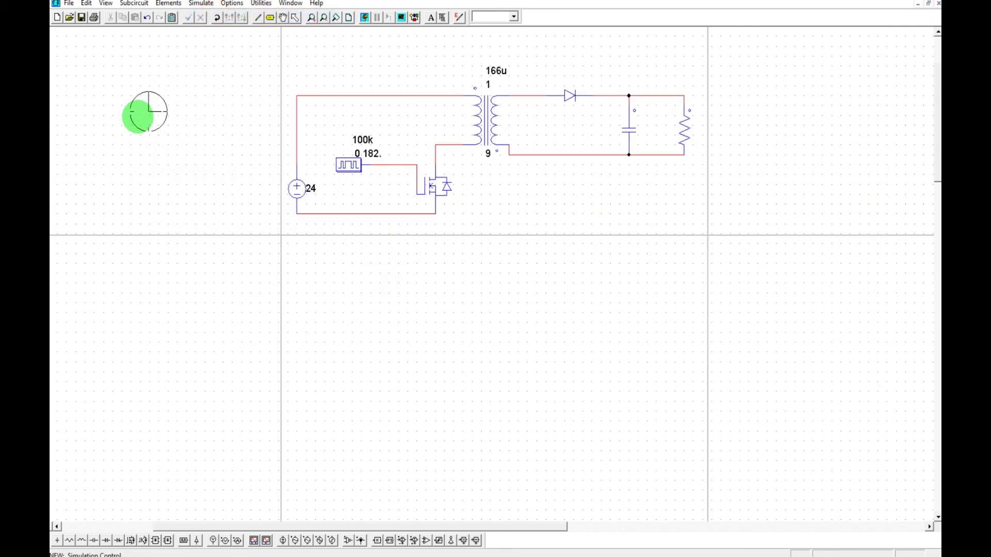
double_click(137, 116)
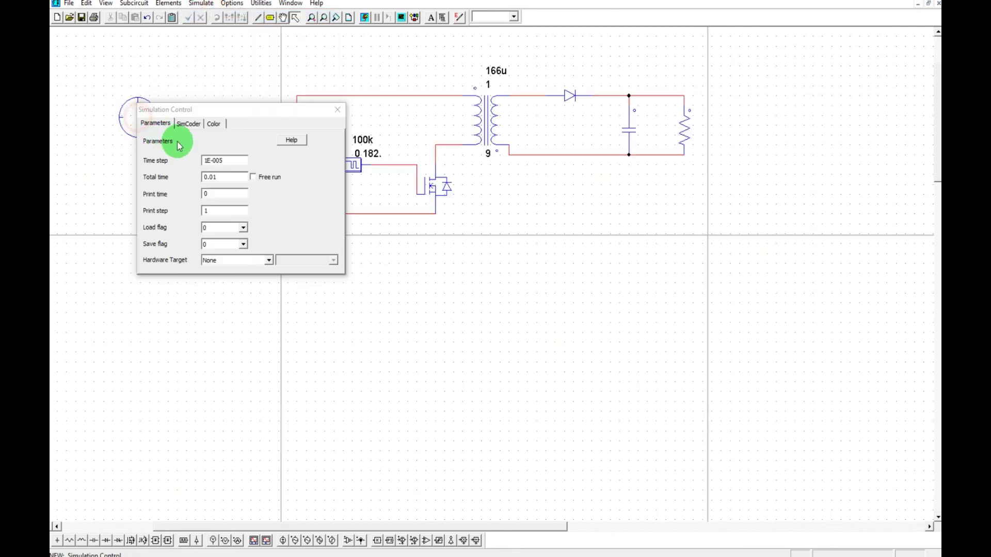
left_click(334, 115)
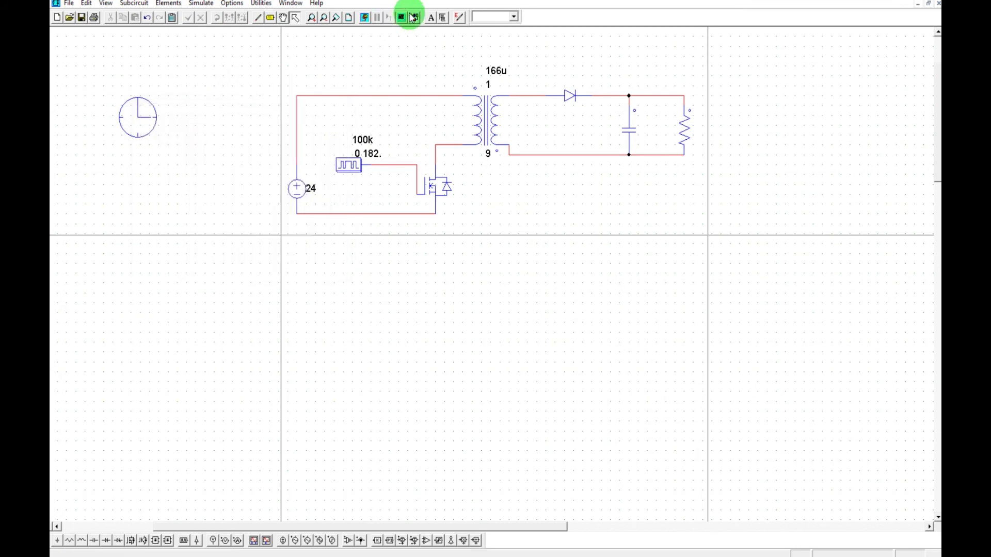
left_click(365, 19)
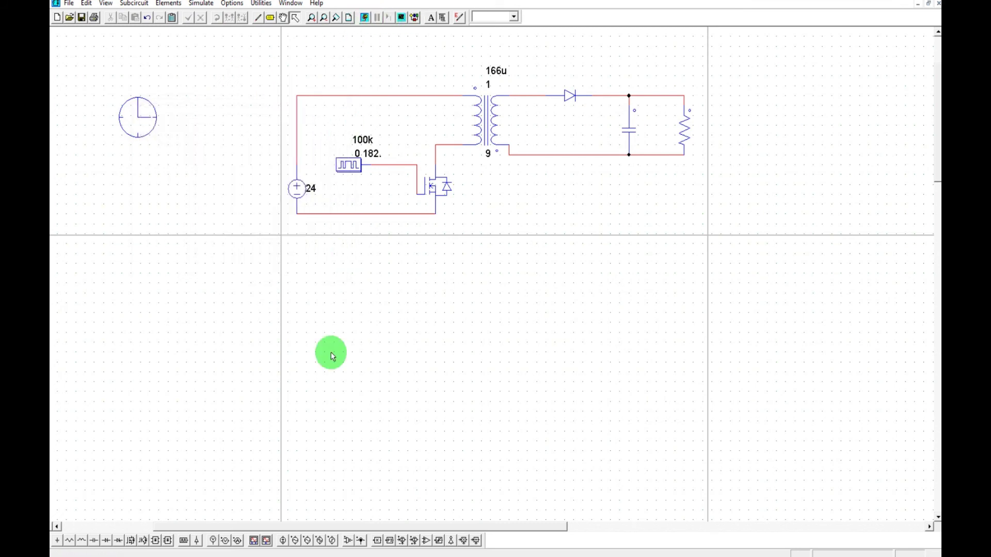
- Place voltage probes left of the source and right of the resistor
left_click(220, 546)
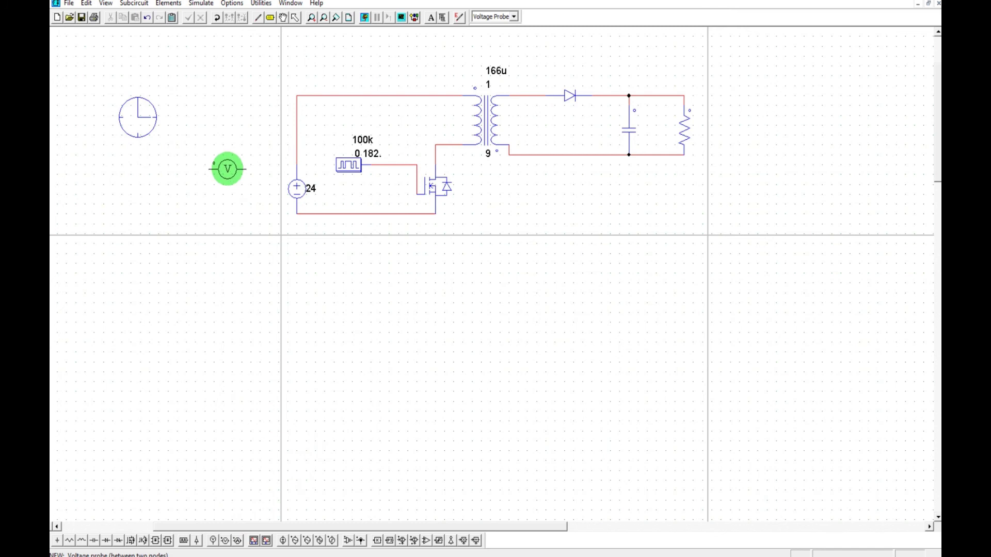
left_click(232, 177)
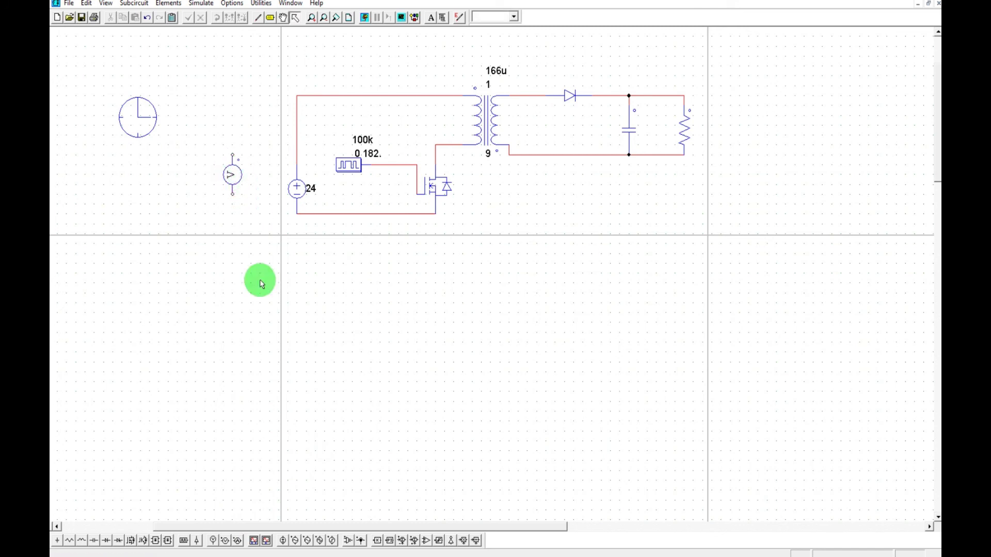
left_click(222, 544)
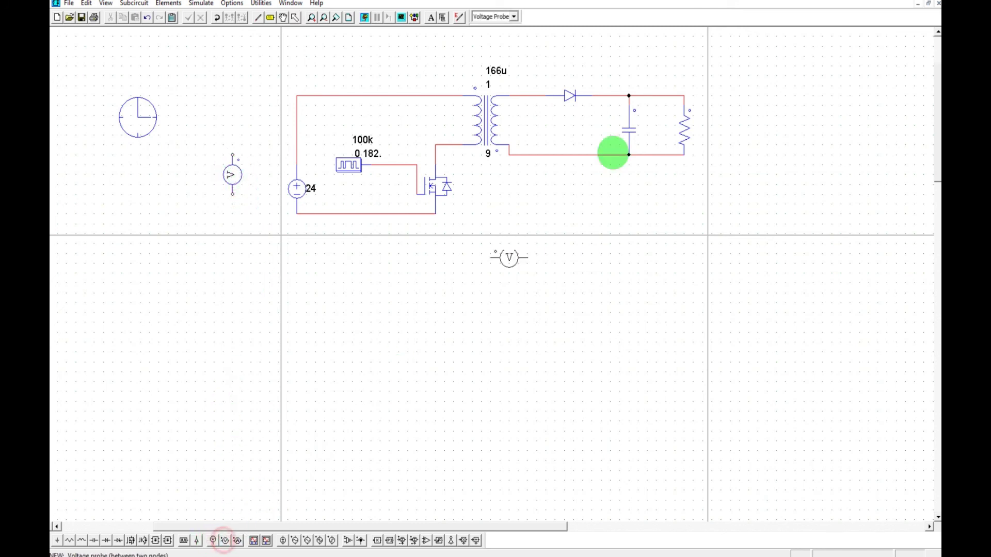
left_click(729, 127)
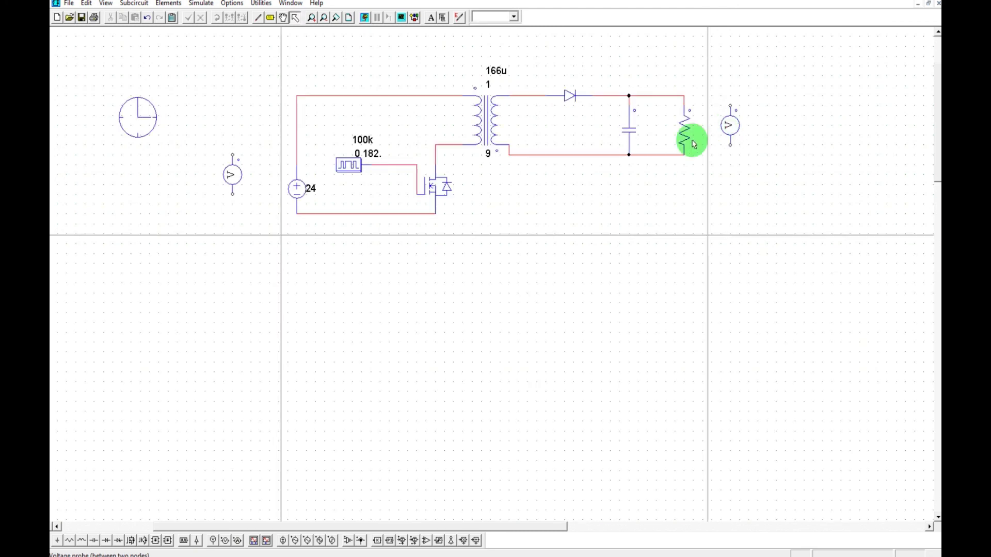
- Wire the left probe across the 24 V source and the right probe across the resistor
left_click(256, 20)
mouse_move(233, 157)
left_mouse_down()
mouse_move(236, 166)
mouse_move(297, 97)
left_mouse_up()
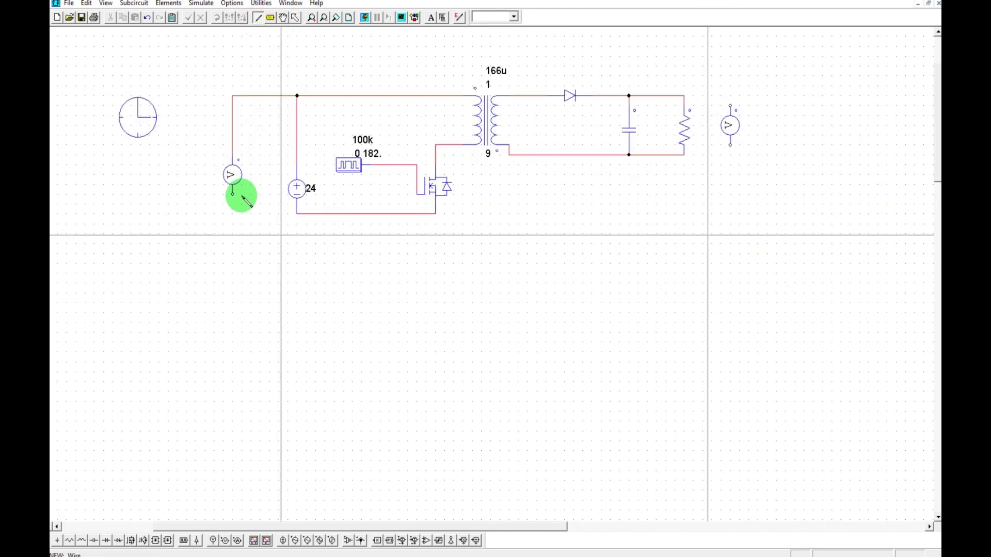
left_click_drag(233, 194, 302, 217)
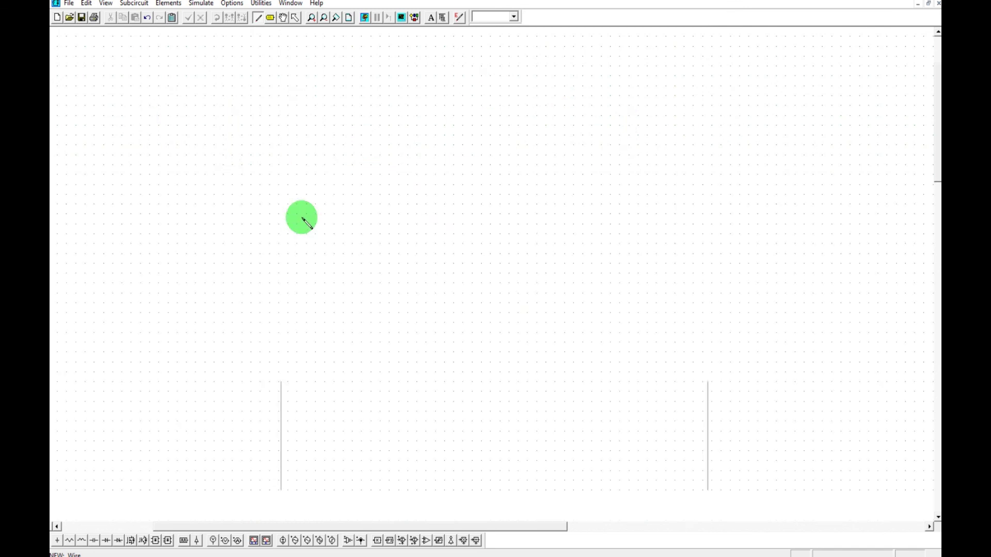
left_click(259, 17)
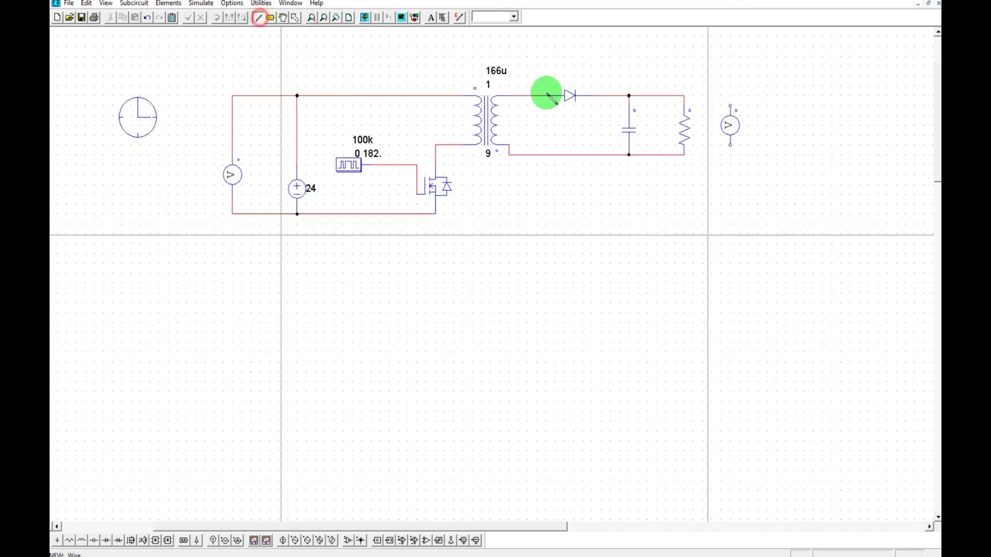
left_click_drag(730, 105, 684, 105)
left_click_drag(730, 145, 684, 152)
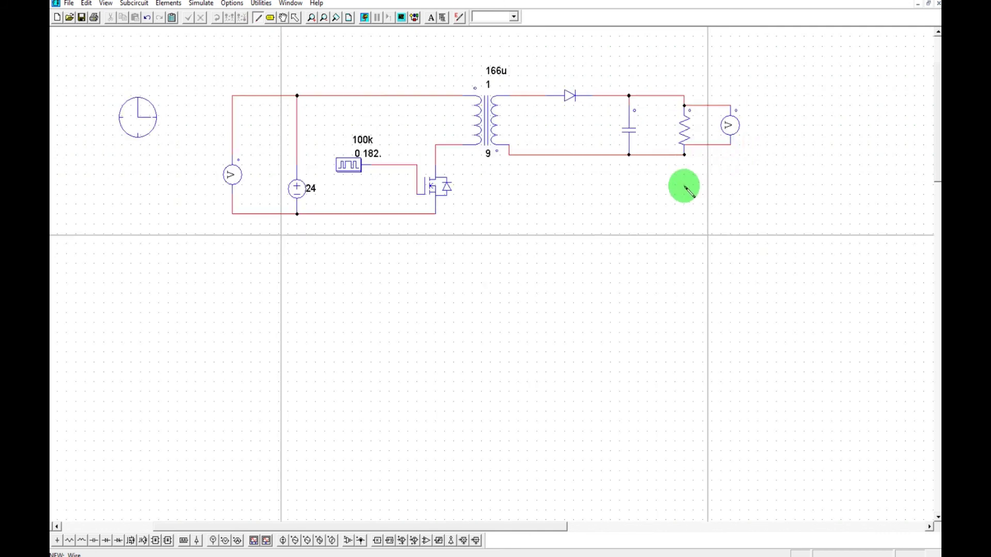
- Name the left source probe Vs and show its name
double_click(232, 175)
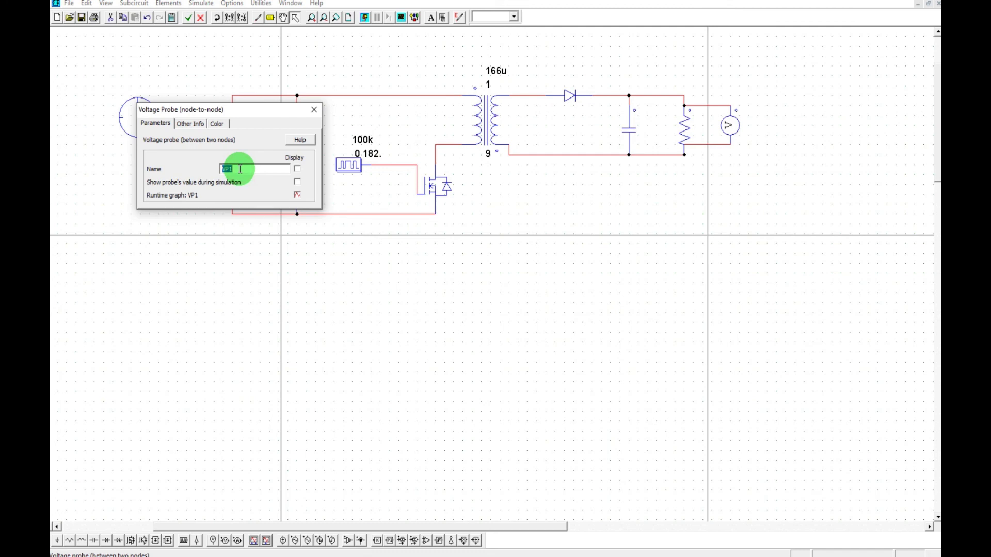
type("Vs")
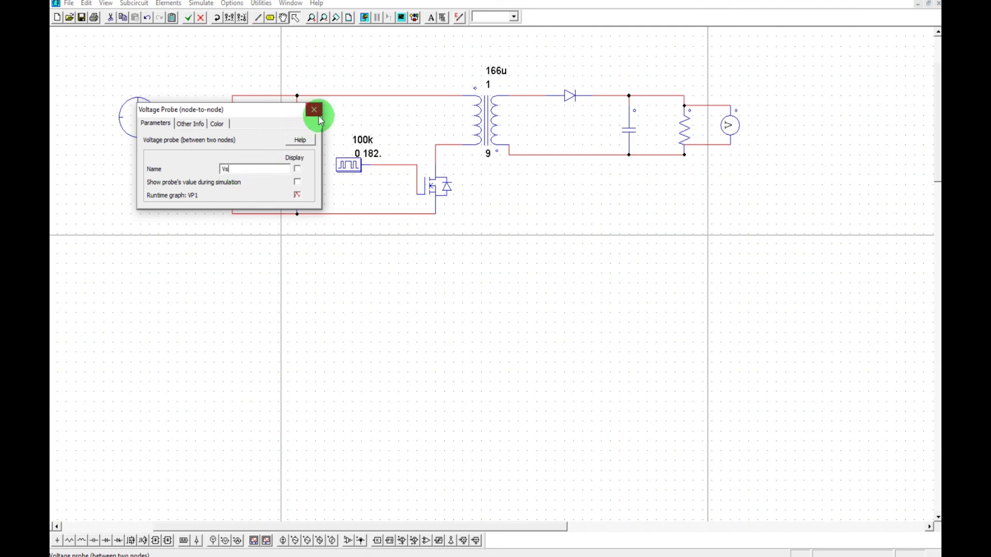
left_click(297, 169)
left_click(314, 109)
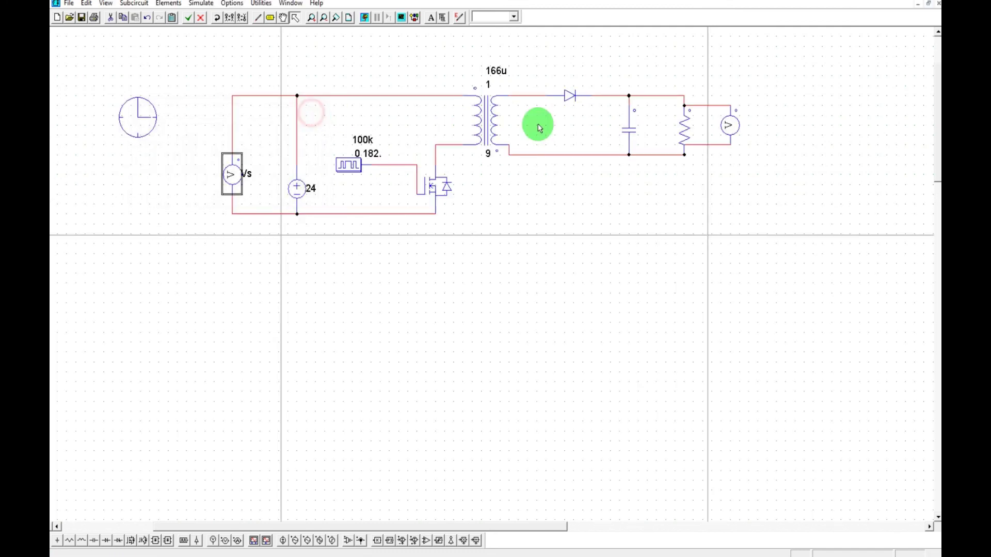
- Name the right output probe Vo and show its name
double_click(729, 126)
left_click(233, 167)
type("Vo")
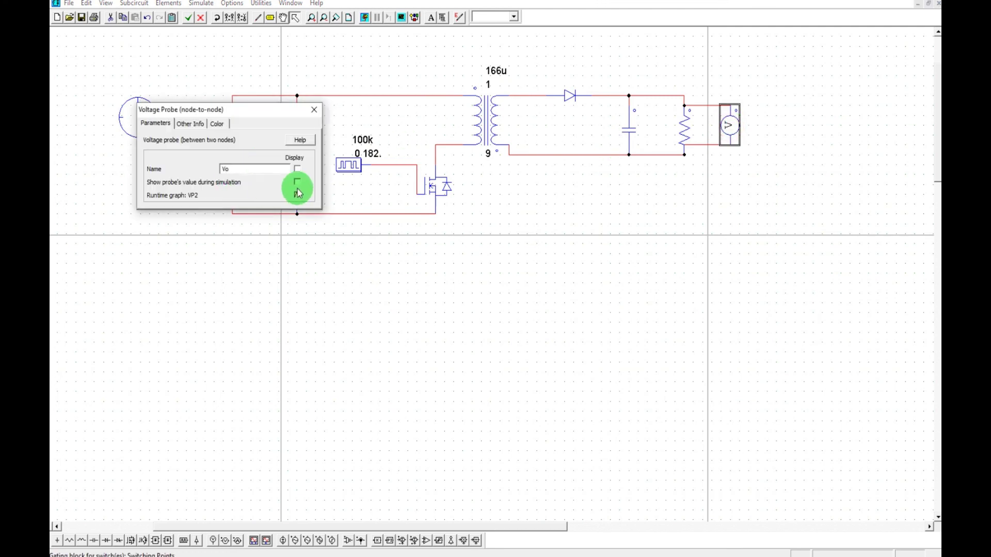
left_click(296, 169)
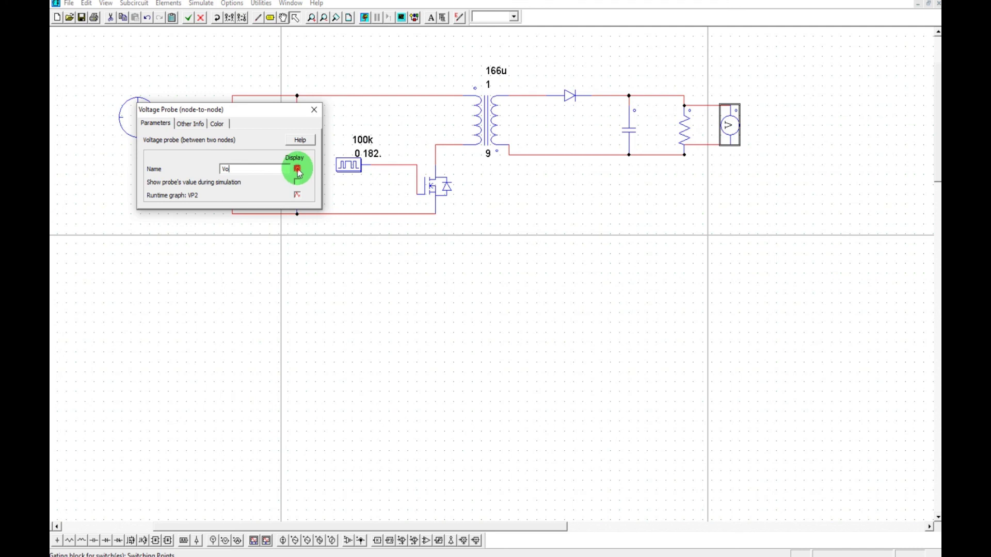
left_click(315, 110)
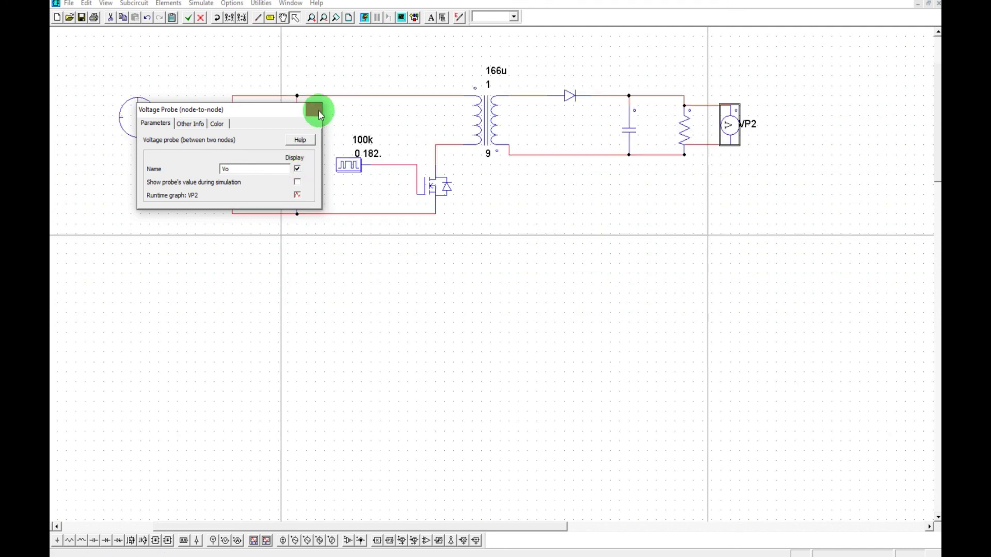
- Run the simulation, dismiss the time-step warning, and plot Vo and Vs in maximized SimView
left_click(366, 18)
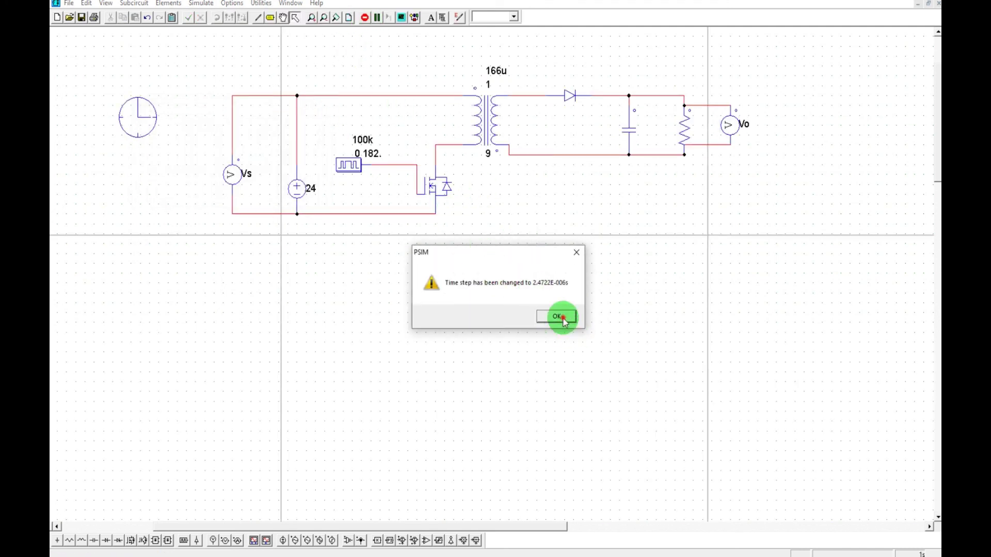
left_click(561, 317)
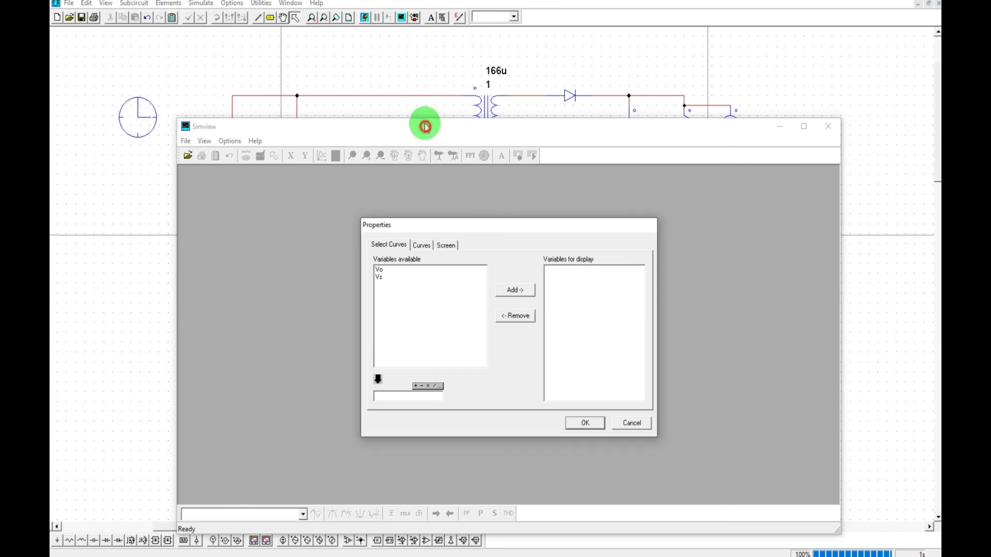
left_click_drag(464, 224, 459, 214)
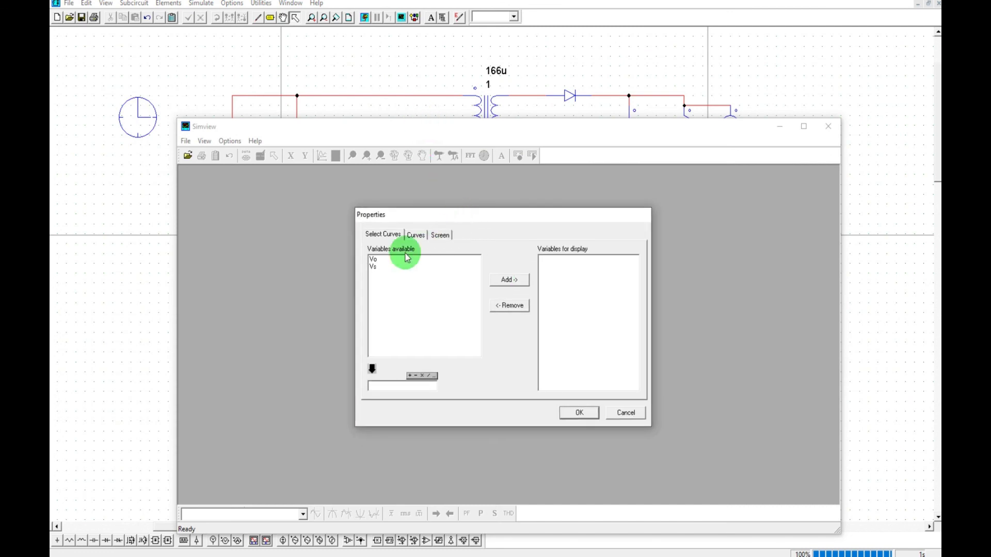
left_click(378, 259)
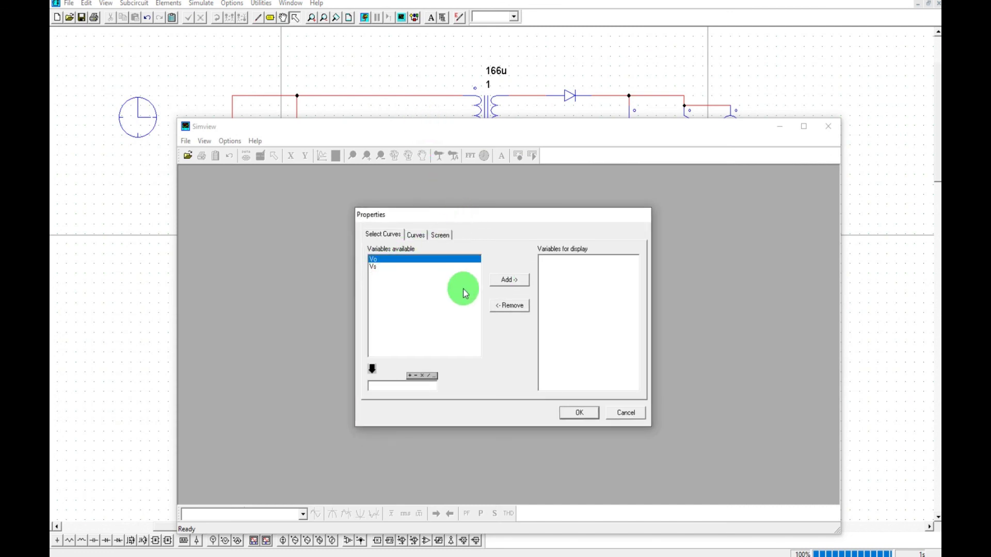
left_click(379, 266, "shift")
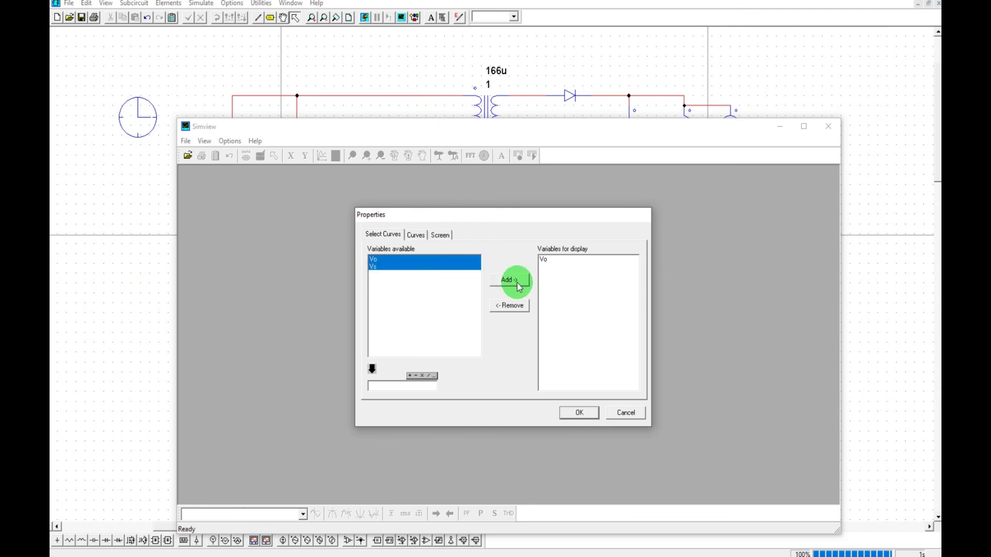
left_click(579, 412)
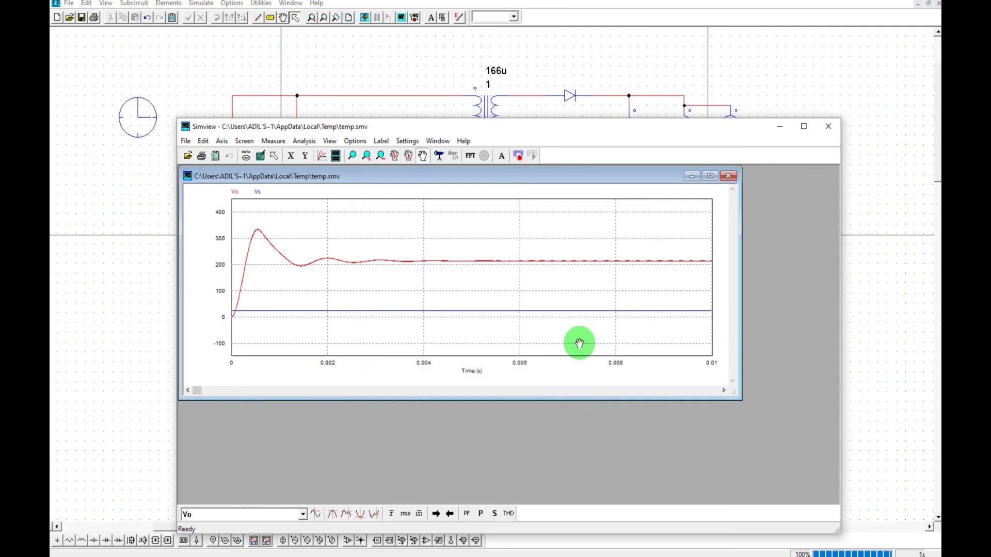
left_click(802, 126)
- Maximize the plot, then pan and zoom into Vo's initial overshoot
left_click(579, 38)
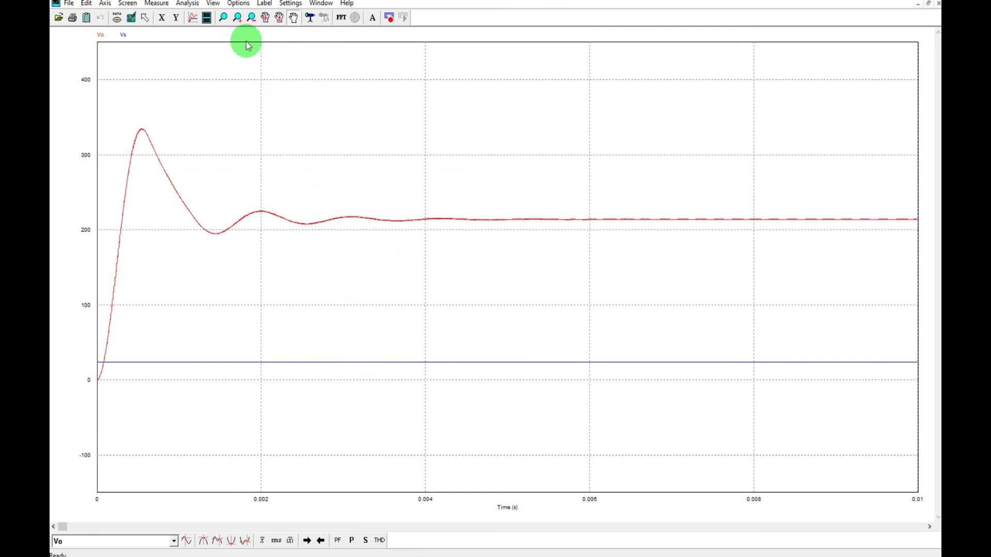
left_click(193, 17)
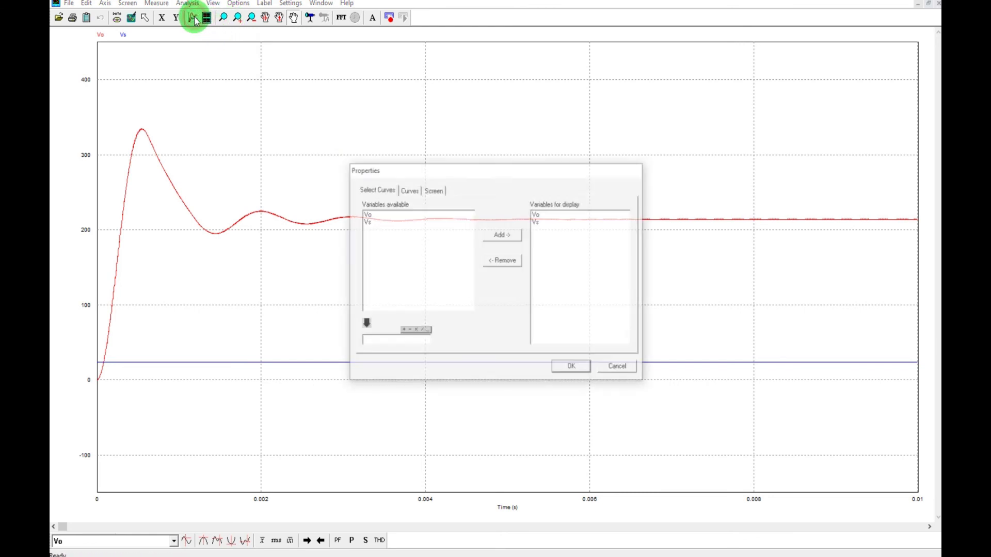
left_click(365, 221)
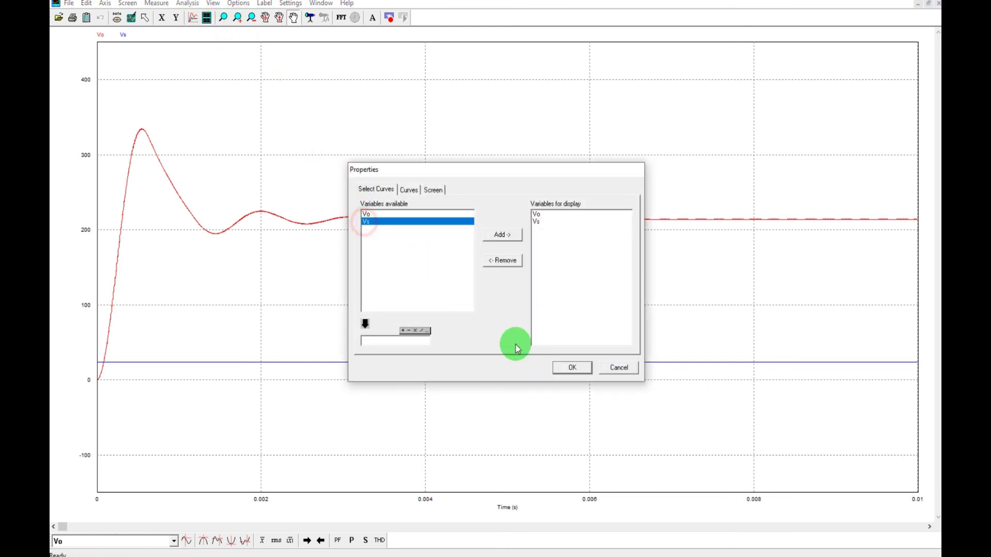
left_click(573, 370)
scroll(572, 371, "up", 1)
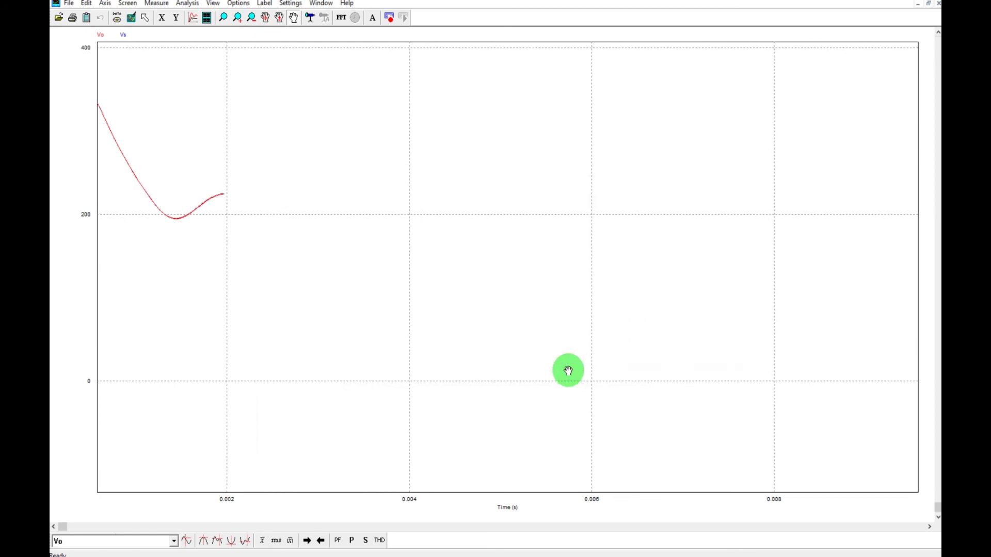
scroll(567, 371, "up", 1)
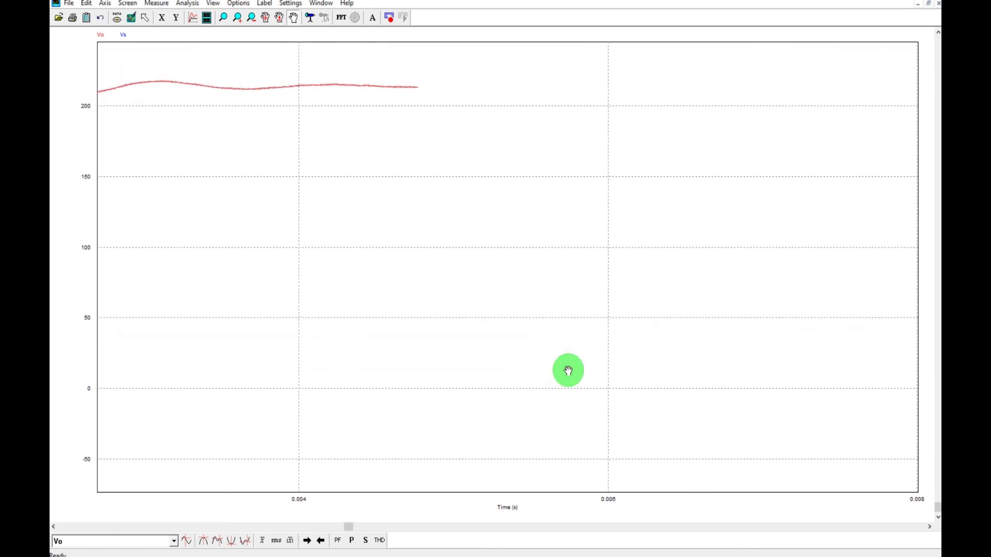
left_click_drag(929, 460, 882, 188)
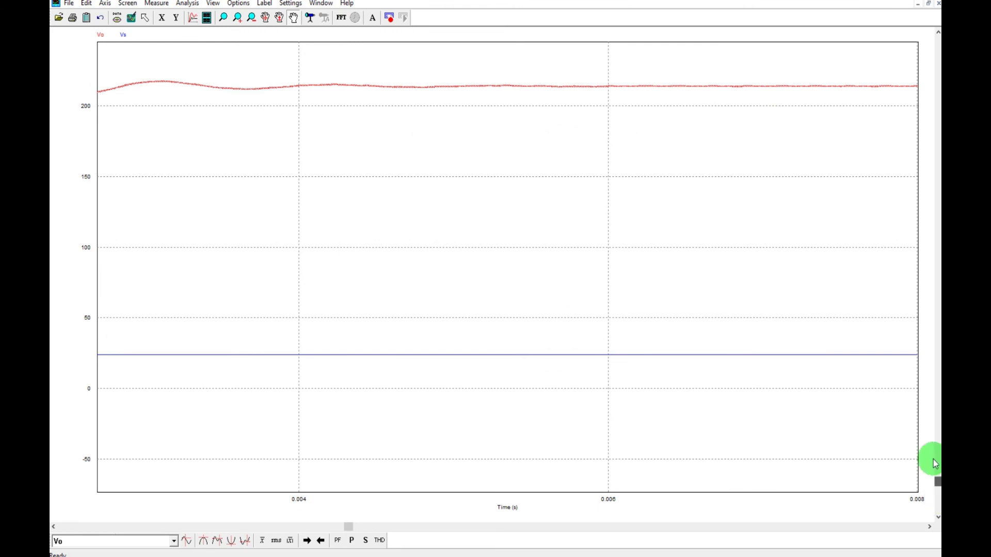
scroll(643, 322, "up", 1)
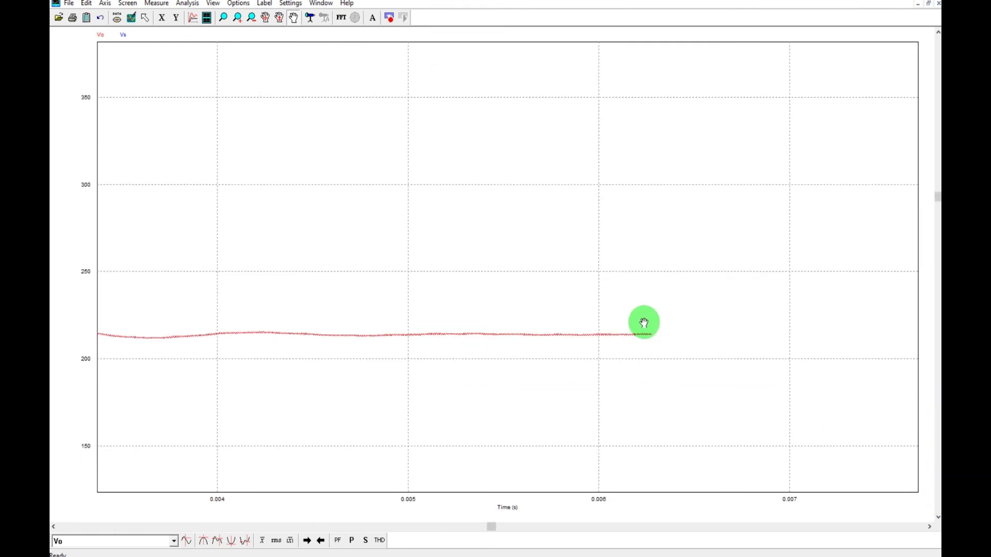
scroll(642, 326, "down", 1)
scroll(641, 326, "down", 1)
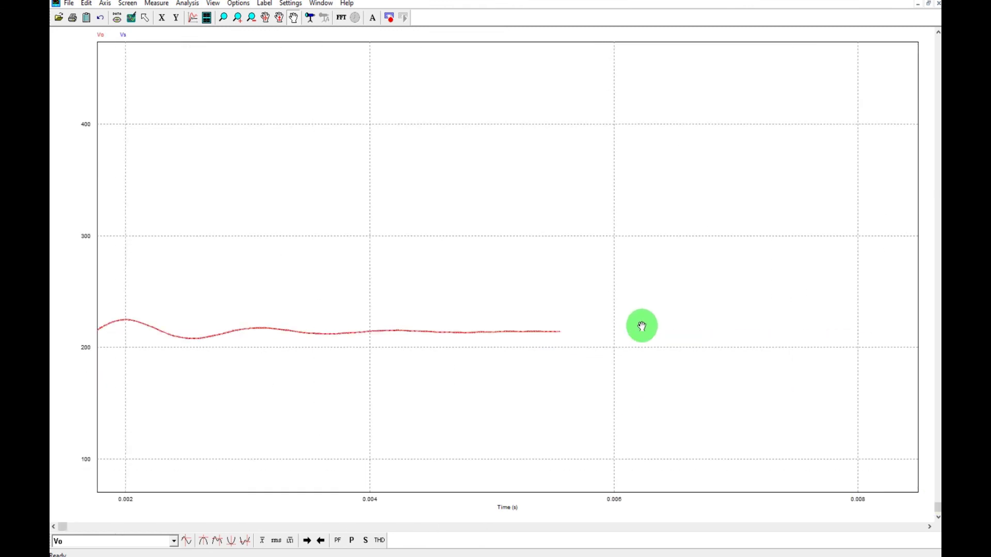
scroll(642, 326, "down", 1)
scroll(641, 326, "down", 1)
scroll(641, 326, "down", 1)
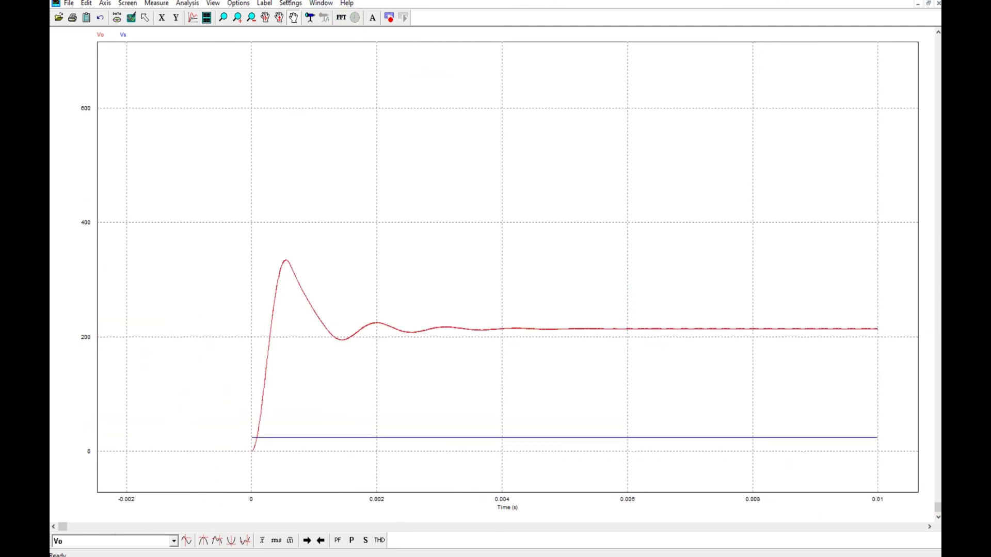
left_click(225, 21)
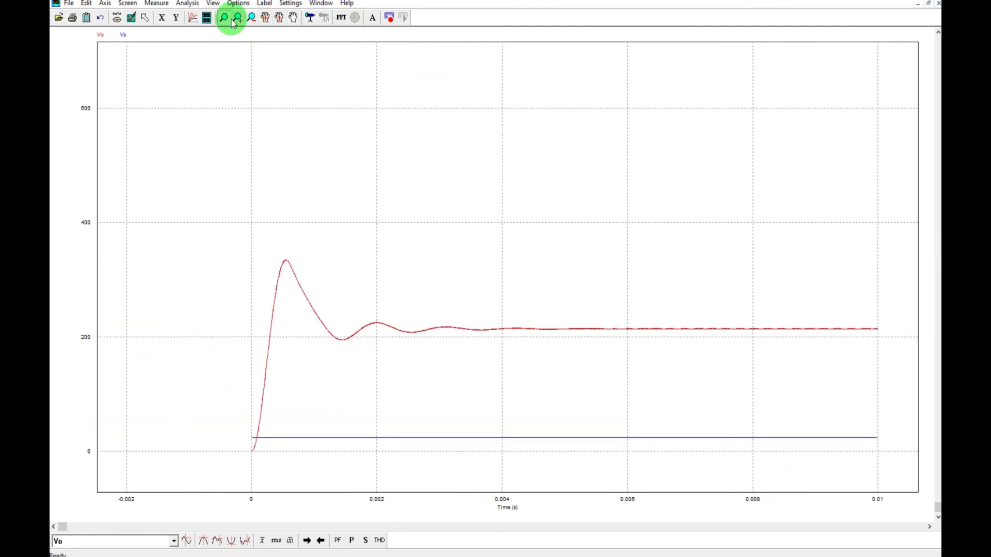
left_click(233, 20)
scroll(313, 170, "up", 1)
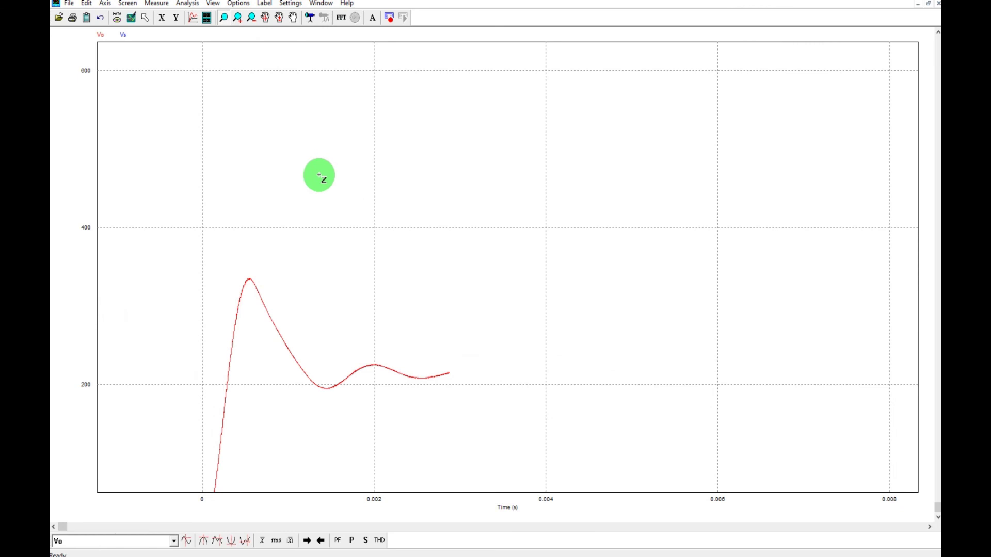
- In the SimView curve properties, give Vo line thickness 3 and a dark purple colour
right_click(310, 184)
double_click(295, 194)
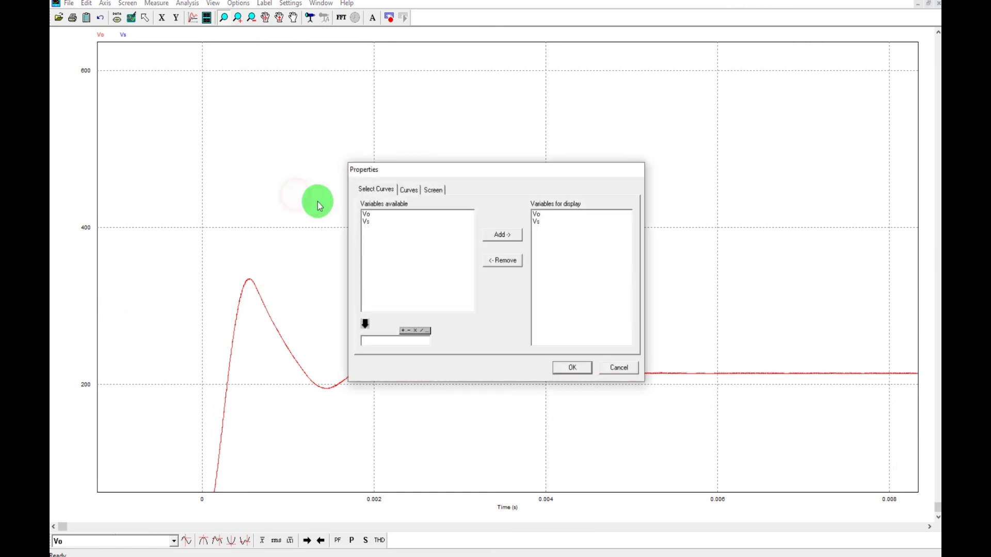
left_click(367, 215)
left_click(409, 190)
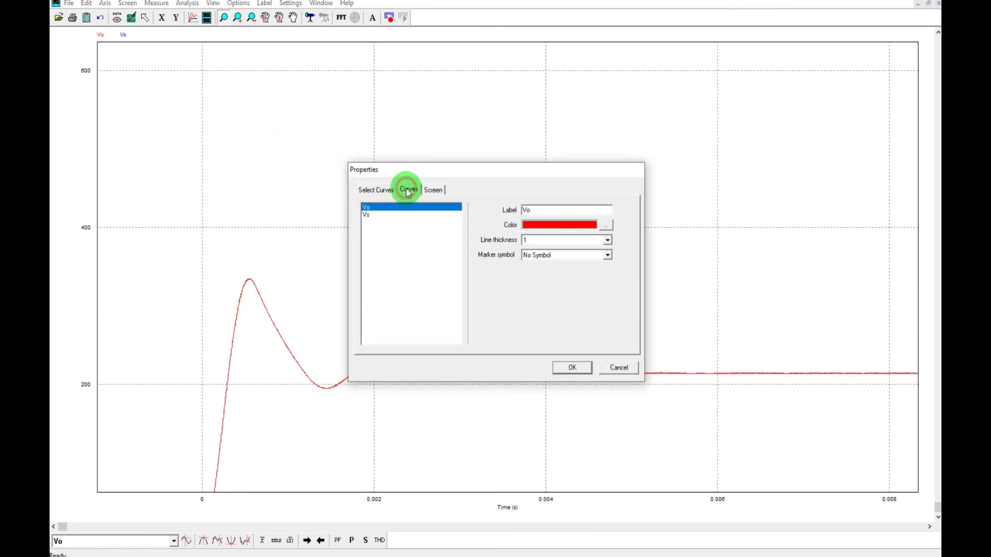
left_click(572, 238)
left_click(557, 271)
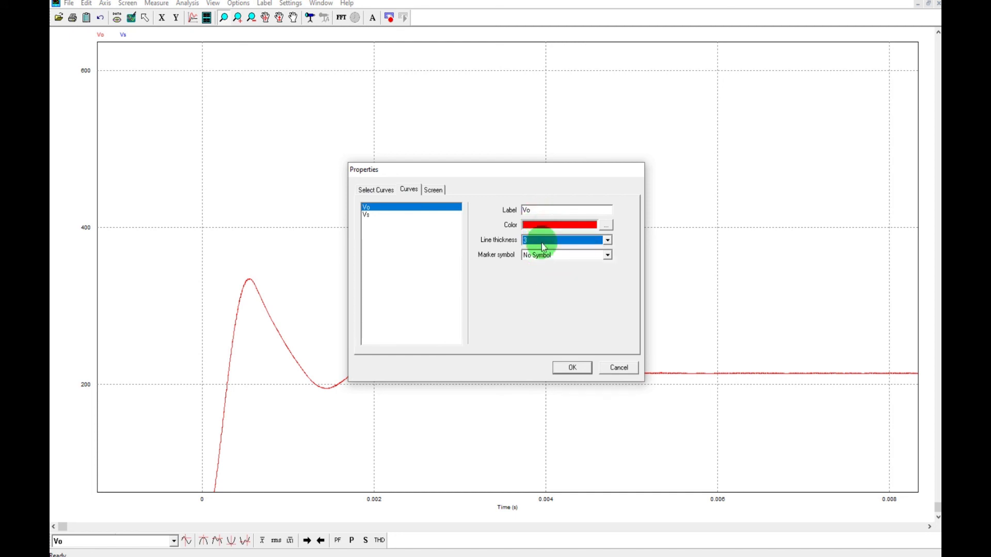
left_click(605, 225)
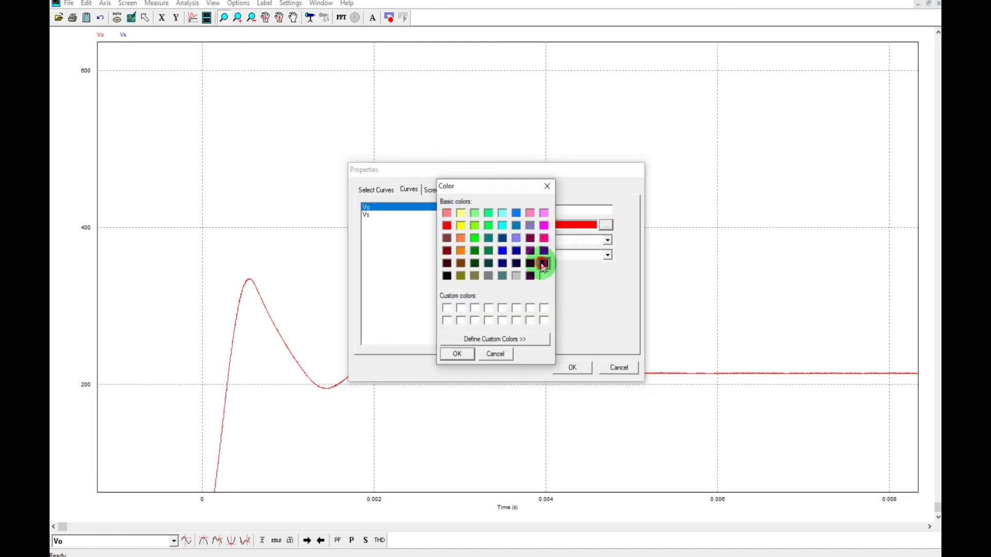
left_click(457, 353)
left_click(574, 367)
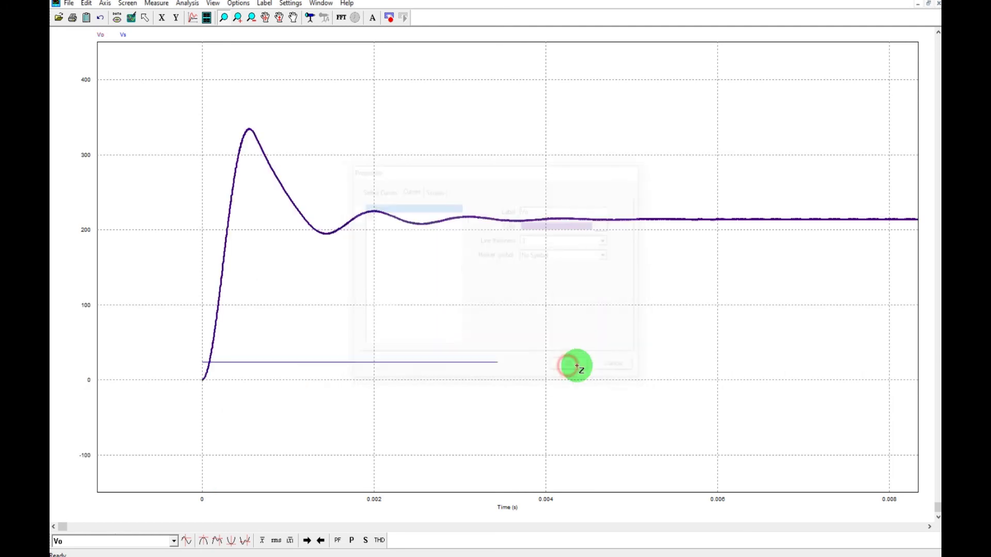